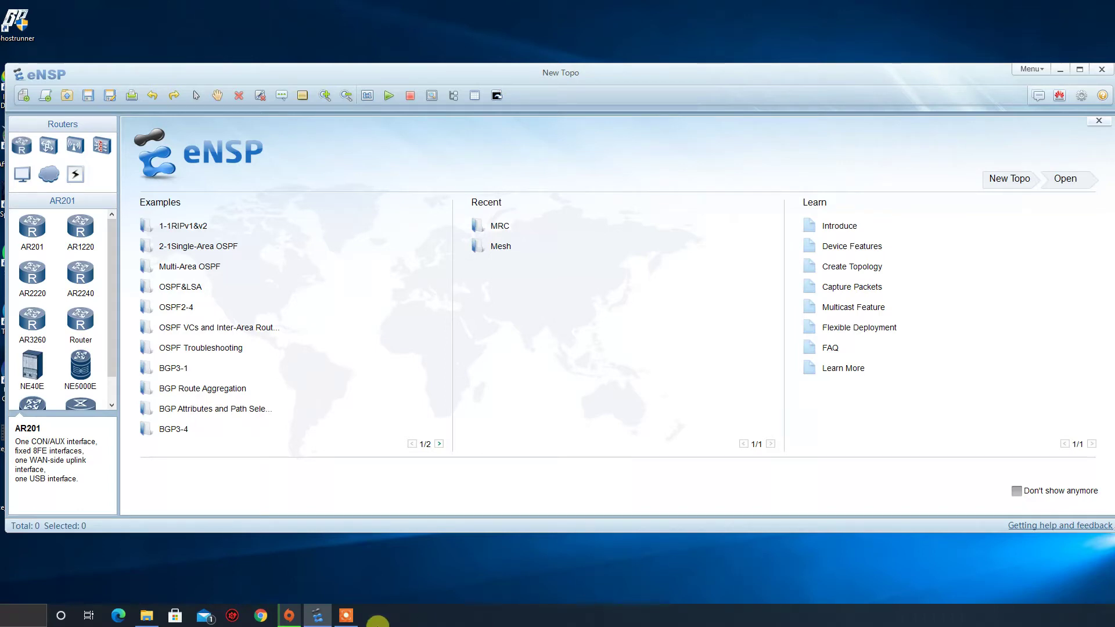
{"action": "left_click", "coordinate": [1102, 97]}
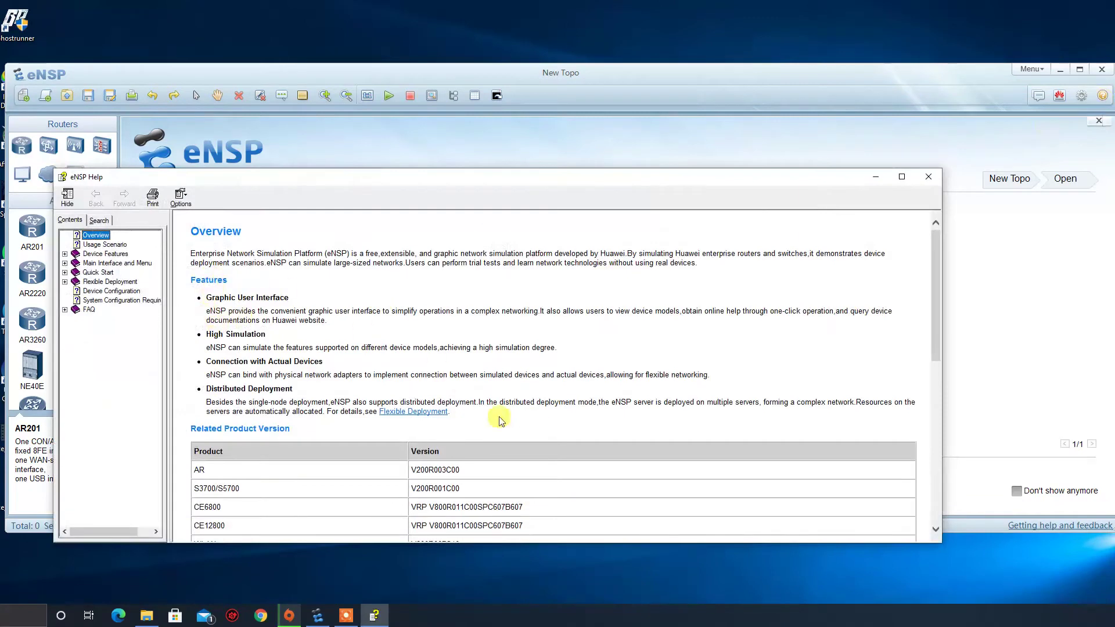
{"action": "left_click", "coordinate": [124, 301]}
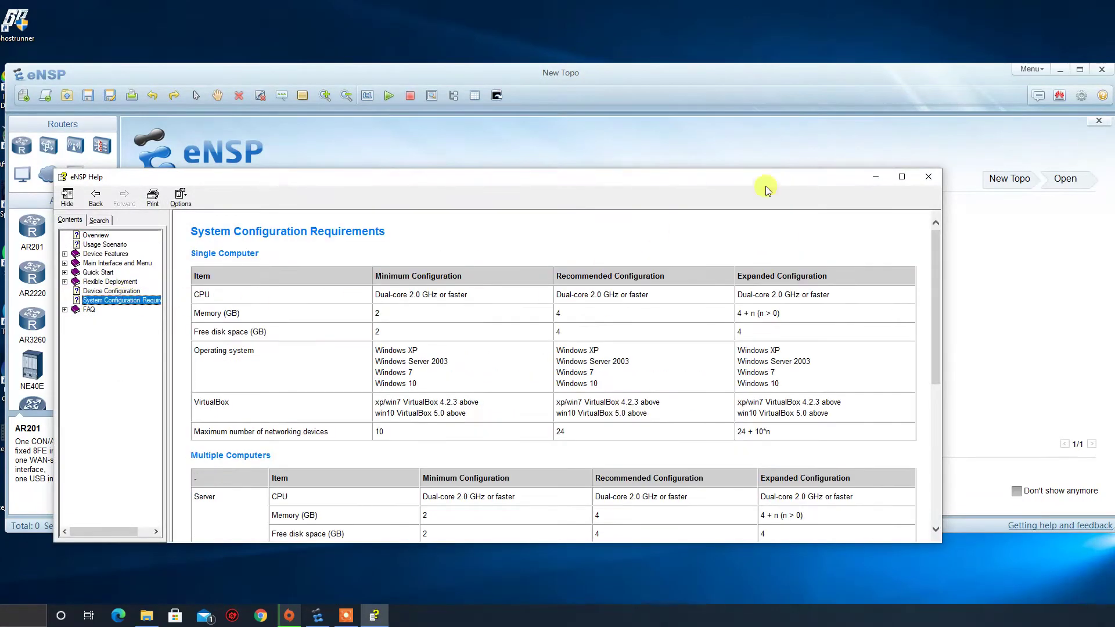
{"action": "scroll", "coordinate": [552, 356], "scroll_direction": "down", "scroll_amount": 2}
{"action": "scroll", "coordinate": [465, 330], "scroll_direction": "up", "scroll_amount": 2}
{"action": "scroll", "coordinate": [260, 346], "scroll_direction": "down", "scroll_amount": 5}
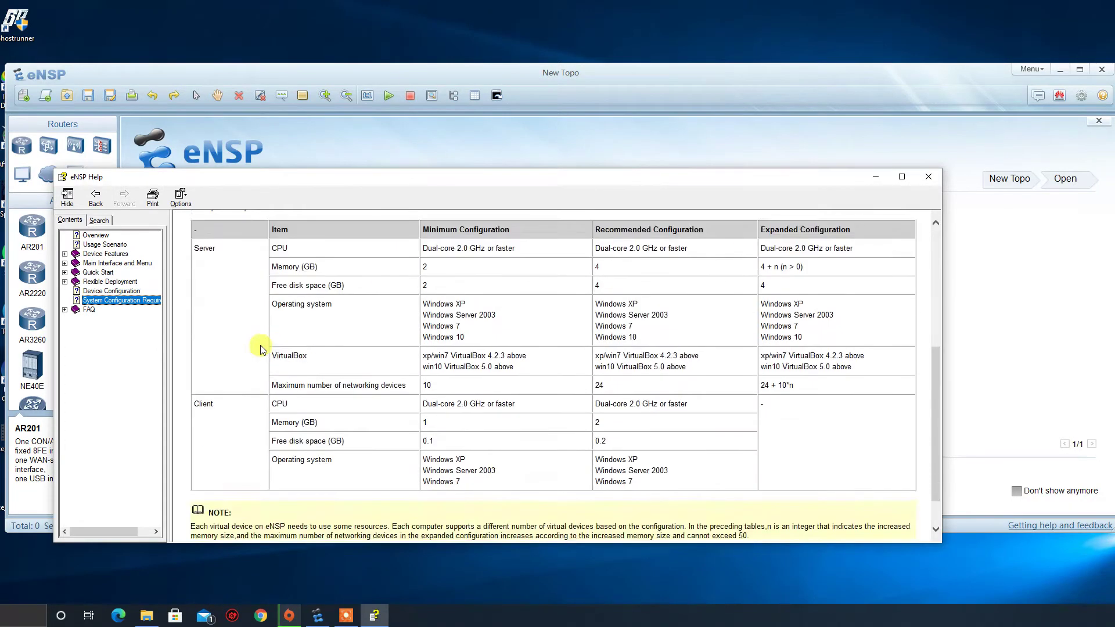
{"action": "scroll", "coordinate": [259, 342], "scroll_direction": "up", "scroll_amount": 5}
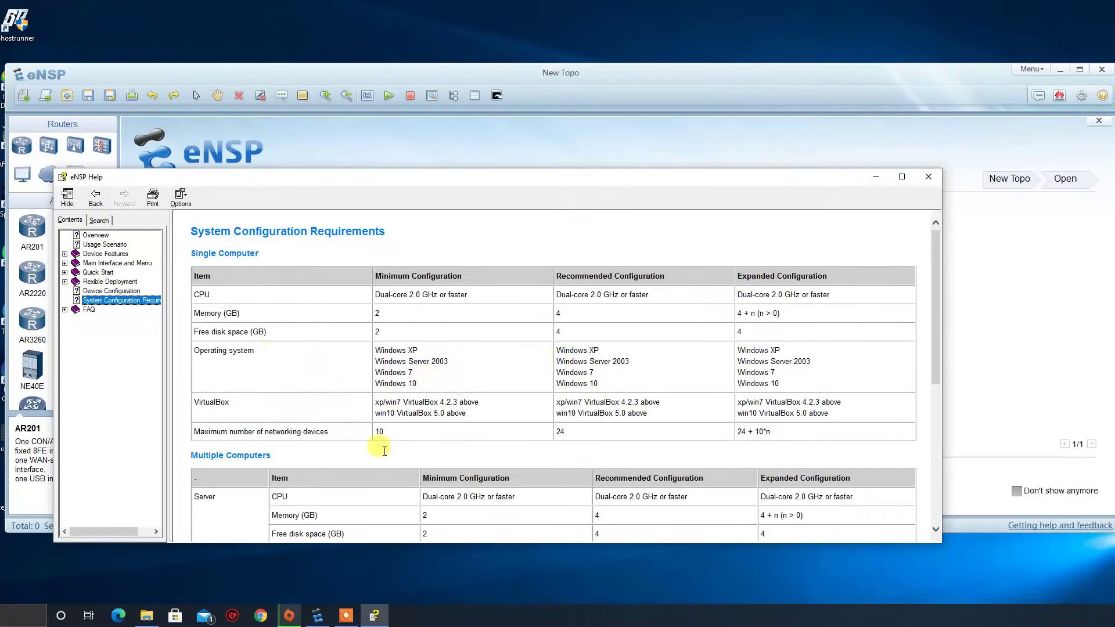
{"action": "left_click_drag", "start_coordinate": [228, 404], "coordinate": [185, 408]}
{"action": "left_click", "coordinate": [185, 408]}
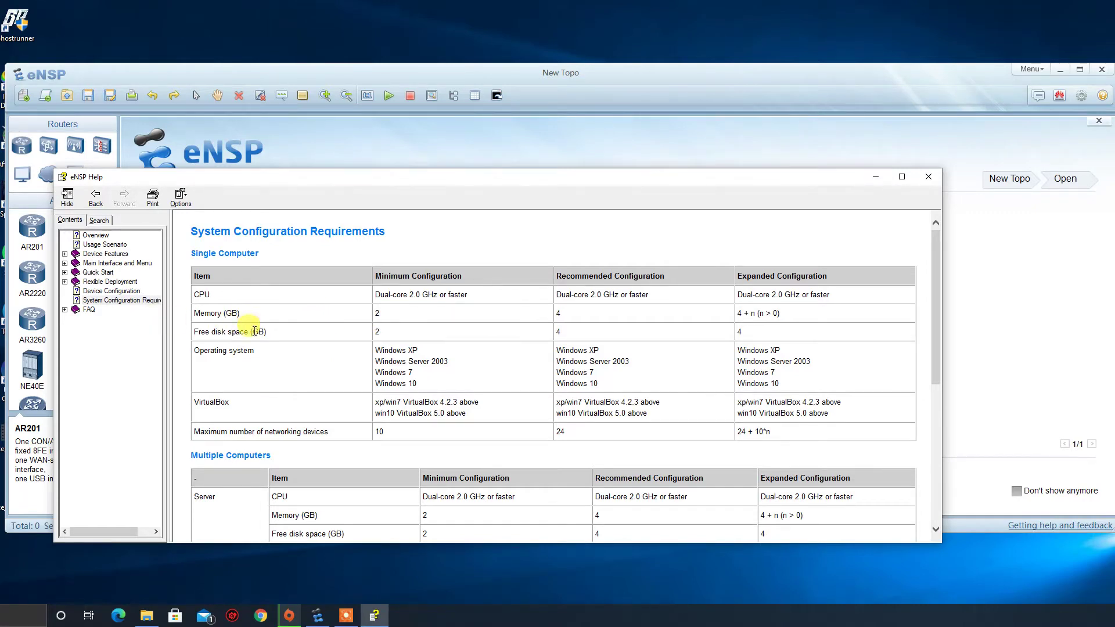
{"action": "left_click", "coordinate": [929, 177]}
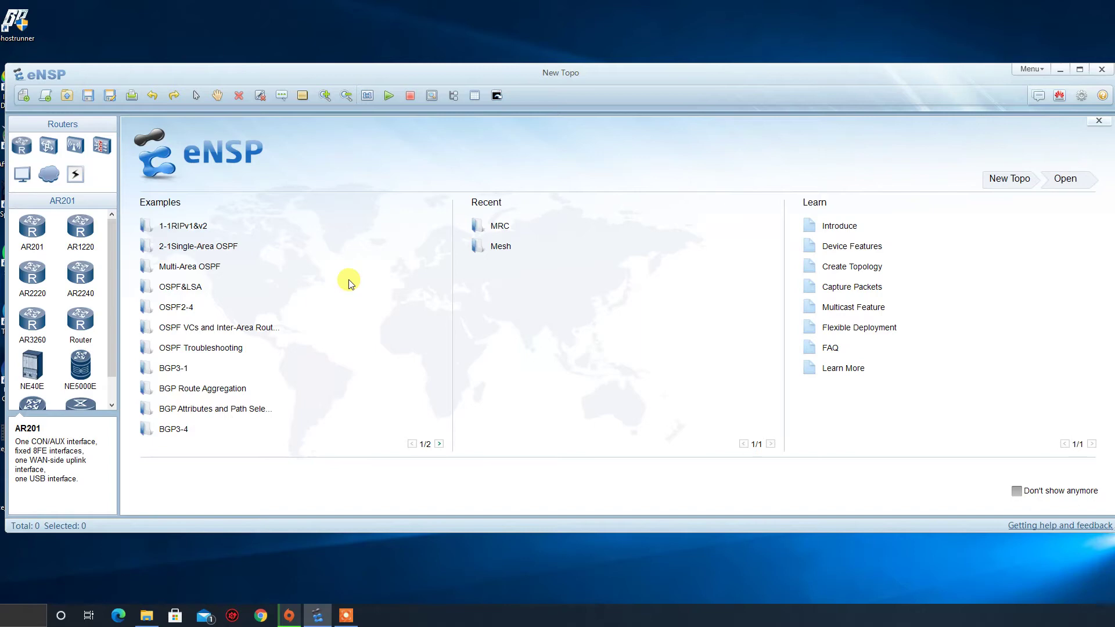
- Create a new topology and browse the switch, WLAN, firewall, end-device, other and cable lists, returning to Routers
{"action": "left_click", "coordinate": [28, 94]}
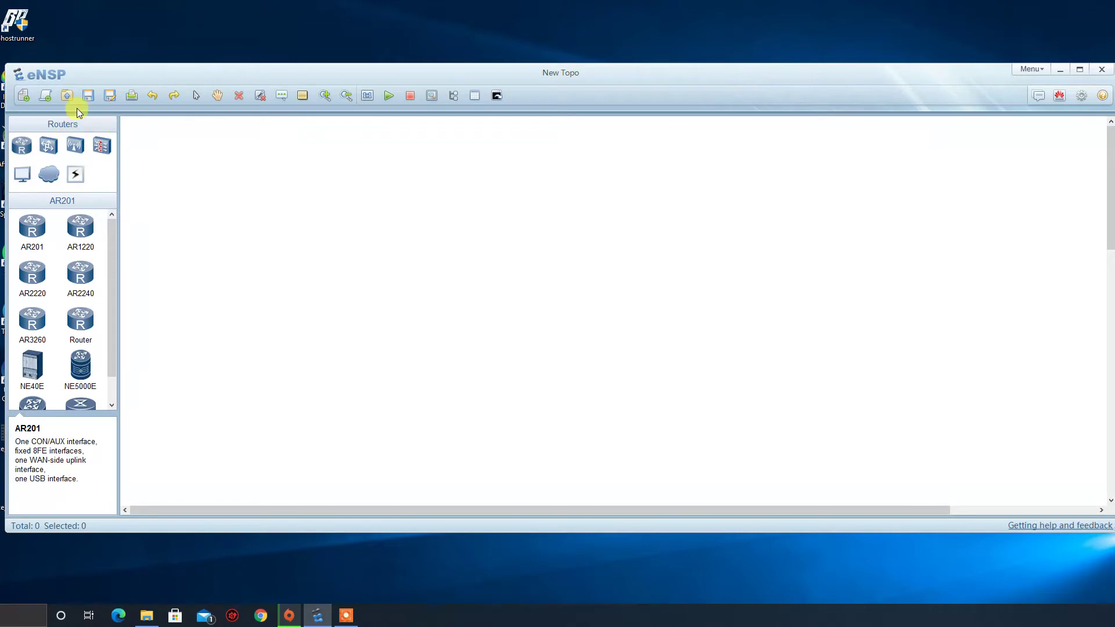
{"action": "left_click", "coordinate": [47, 147]}
{"action": "left_click", "coordinate": [76, 150]}
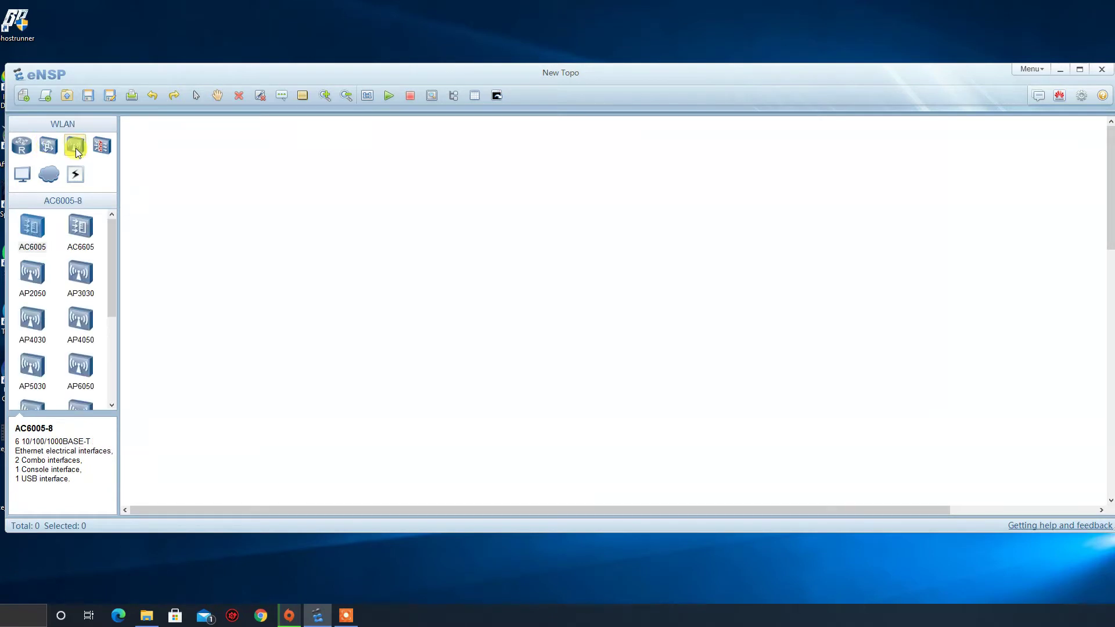
{"action": "left_click", "coordinate": [108, 145]}
{"action": "left_click", "coordinate": [21, 175]}
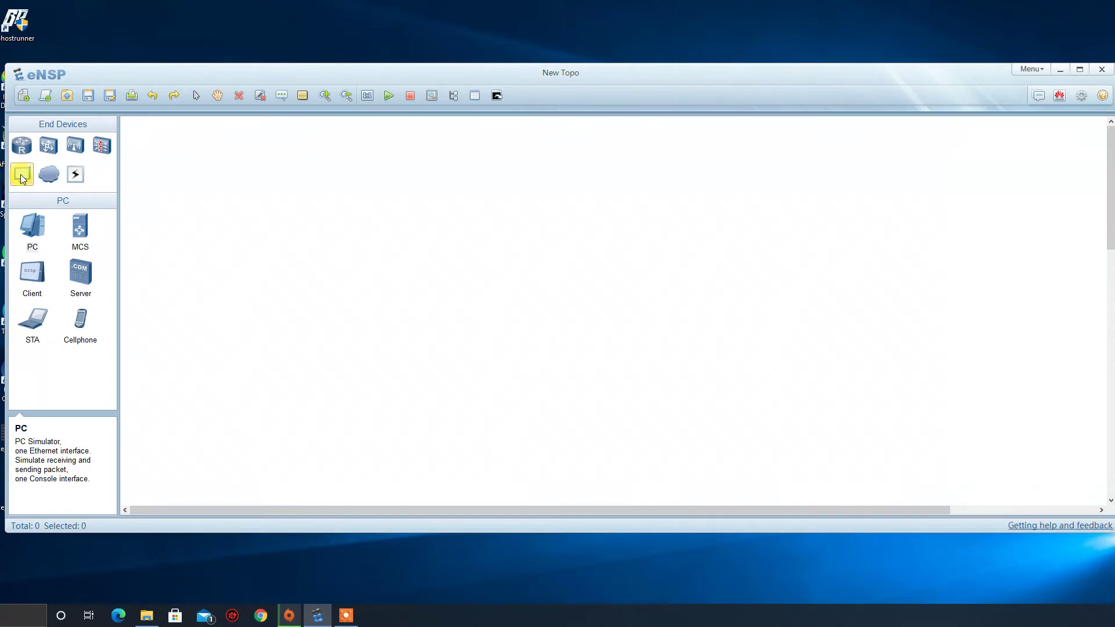
{"action": "left_click", "coordinate": [44, 179]}
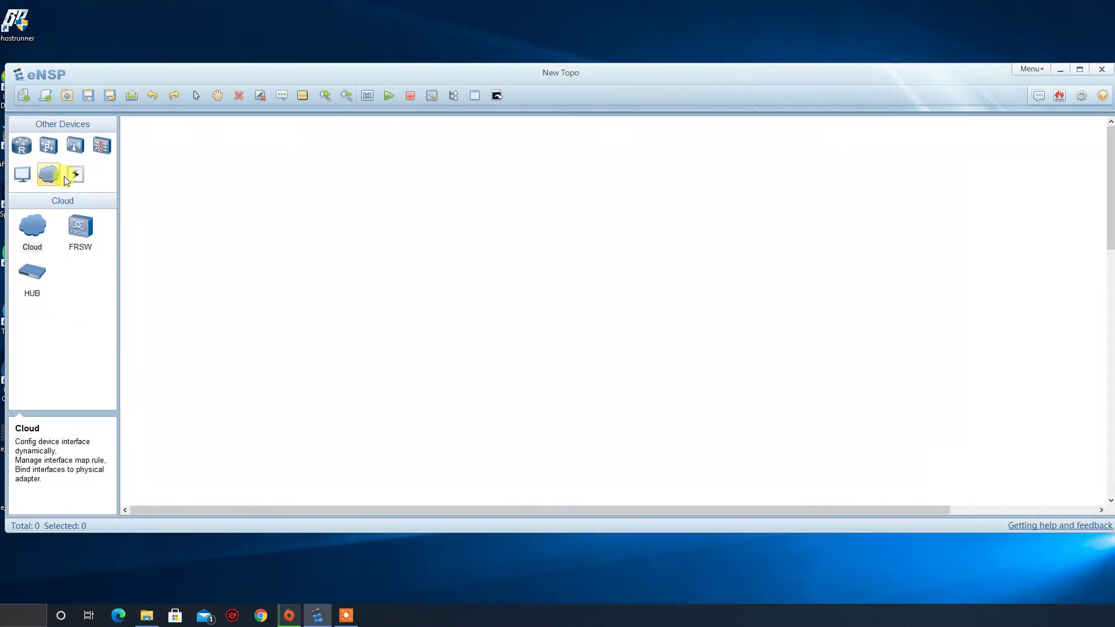
{"action": "left_click", "coordinate": [85, 172]}
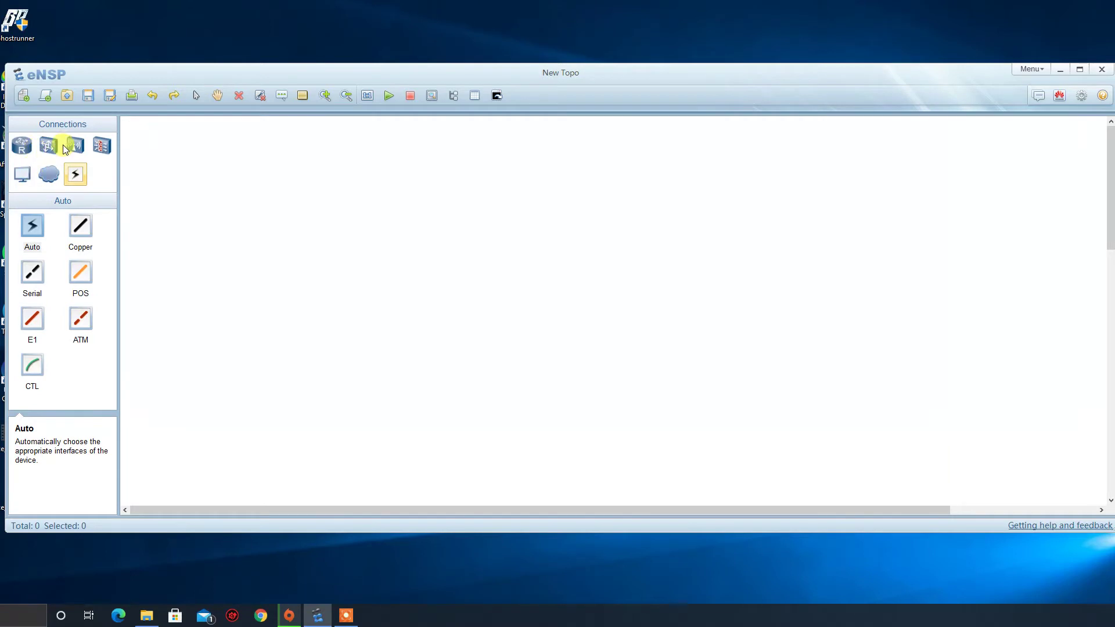
{"action": "left_click", "coordinate": [29, 148]}
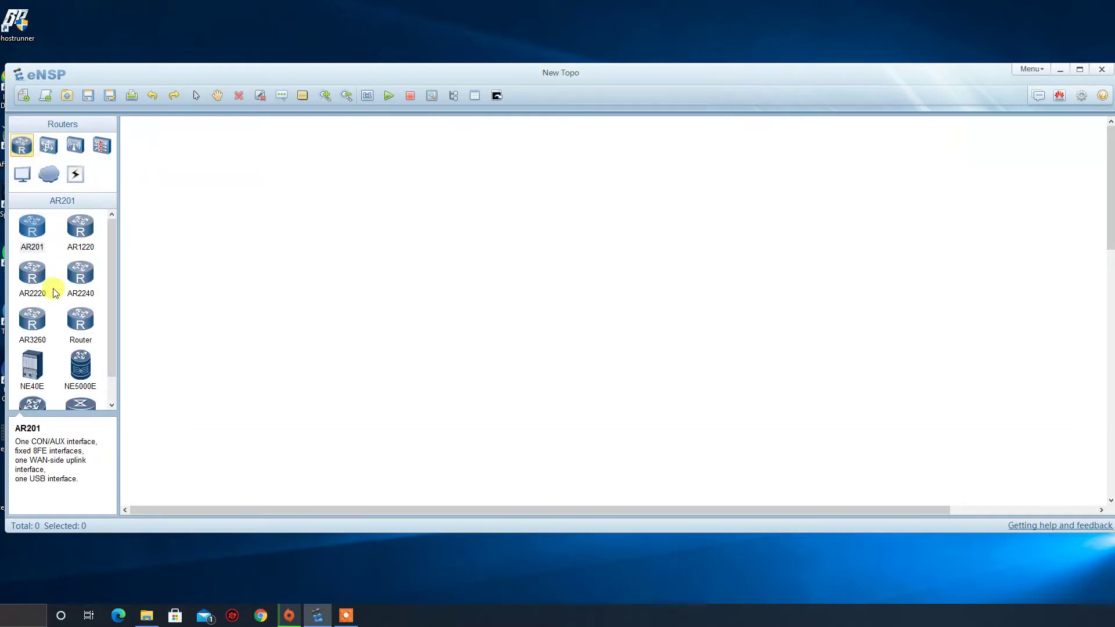
{"action": "scroll", "coordinate": [68, 262], "scroll_direction": "down", "scroll_amount": 1}
{"action": "scroll", "coordinate": [68, 262], "scroll_direction": "up", "scroll_amount": 1}
- Place an AR201 router, labelled AR1, on the topology canvas
{"action": "left_click_drag", "start_coordinate": [32, 231], "coordinate": [567, 227]}
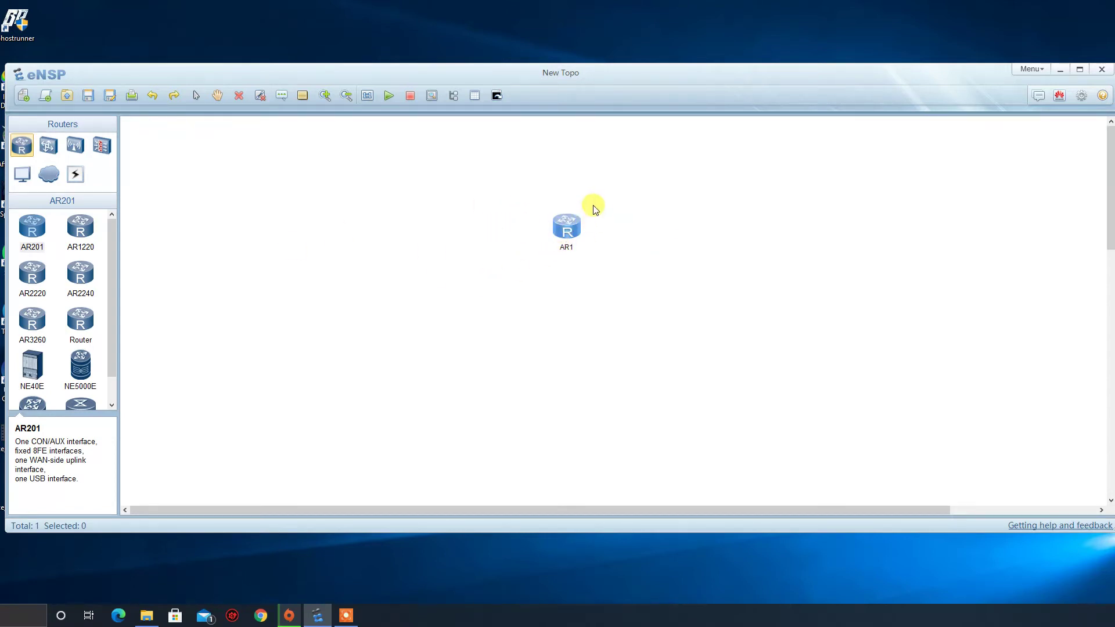
{"action": "left_click_drag", "start_coordinate": [599, 178], "coordinate": [513, 280]}
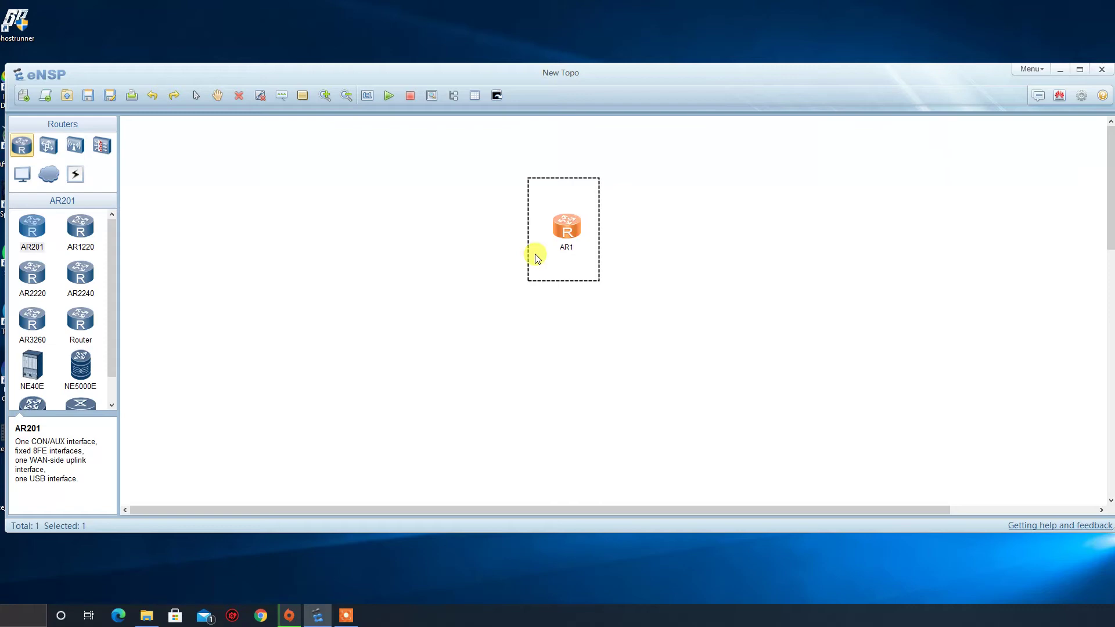
{"action": "left_click", "coordinate": [550, 238]}
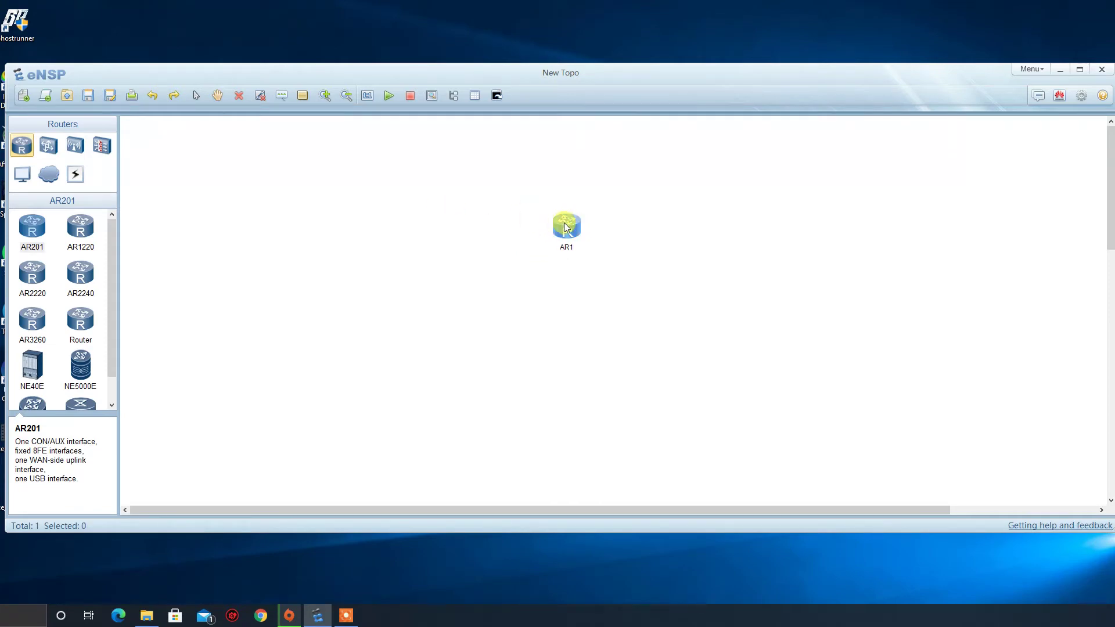
{"action": "right_click", "coordinate": [570, 226]}
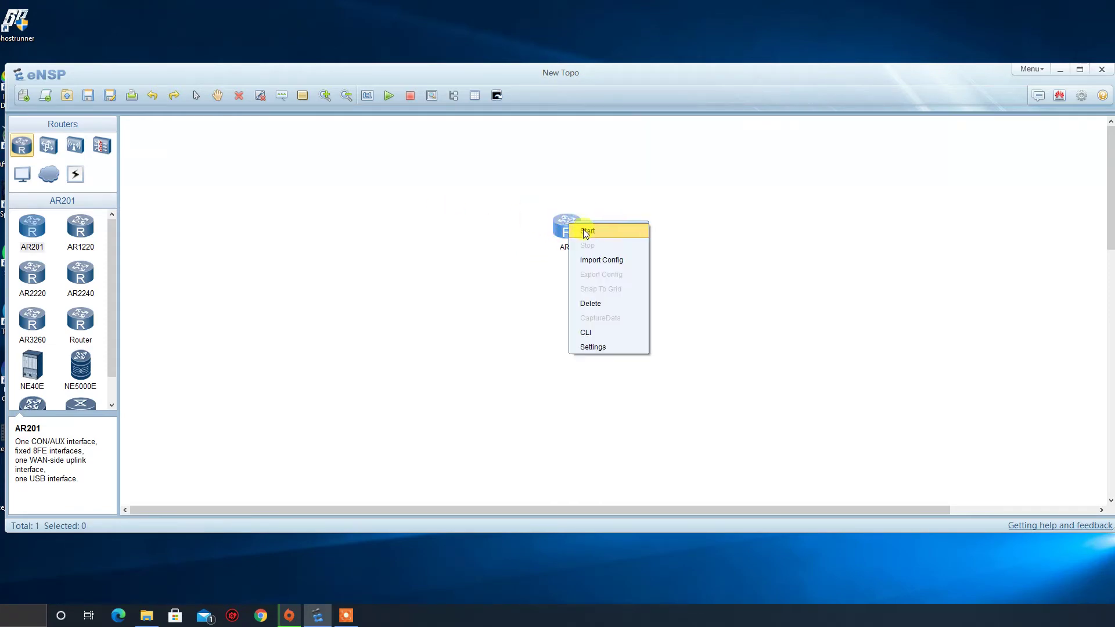
- Power on AR1 and confirm in its console that the router is up
{"action": "left_click_drag", "start_coordinate": [671, 178], "coordinate": [457, 301]}
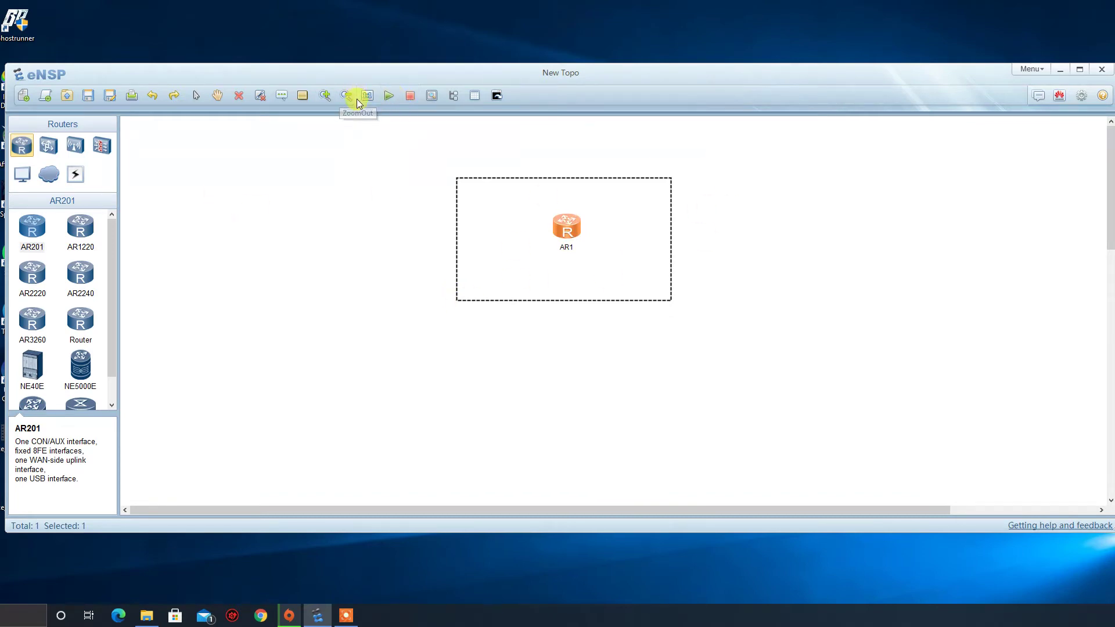
{"action": "left_click", "coordinate": [388, 95]}
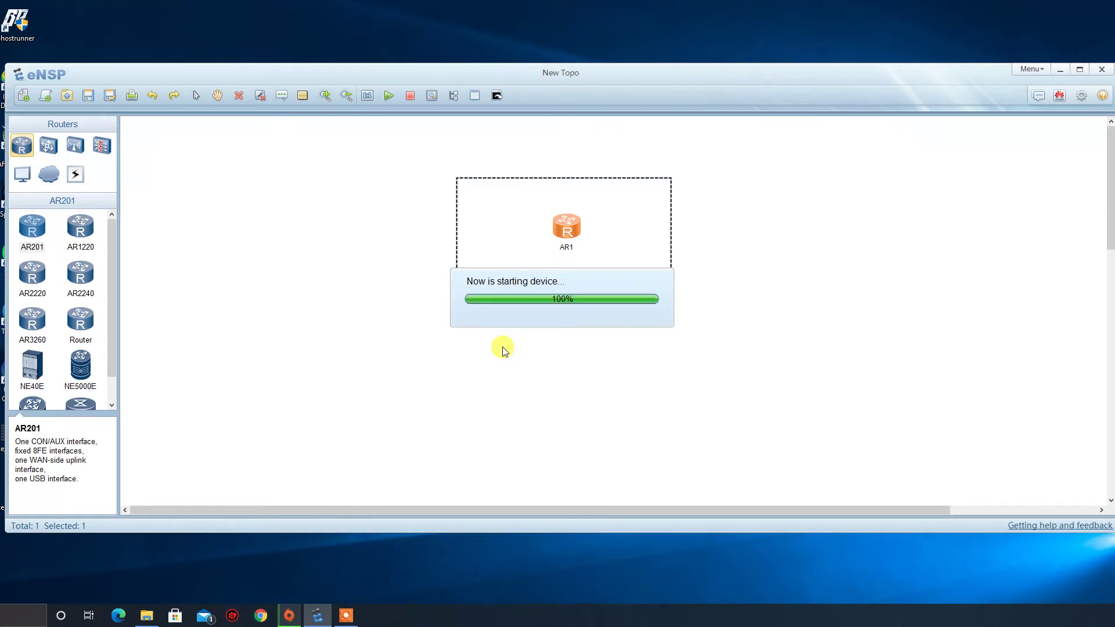
{"action": "left_click", "coordinate": [531, 291]}
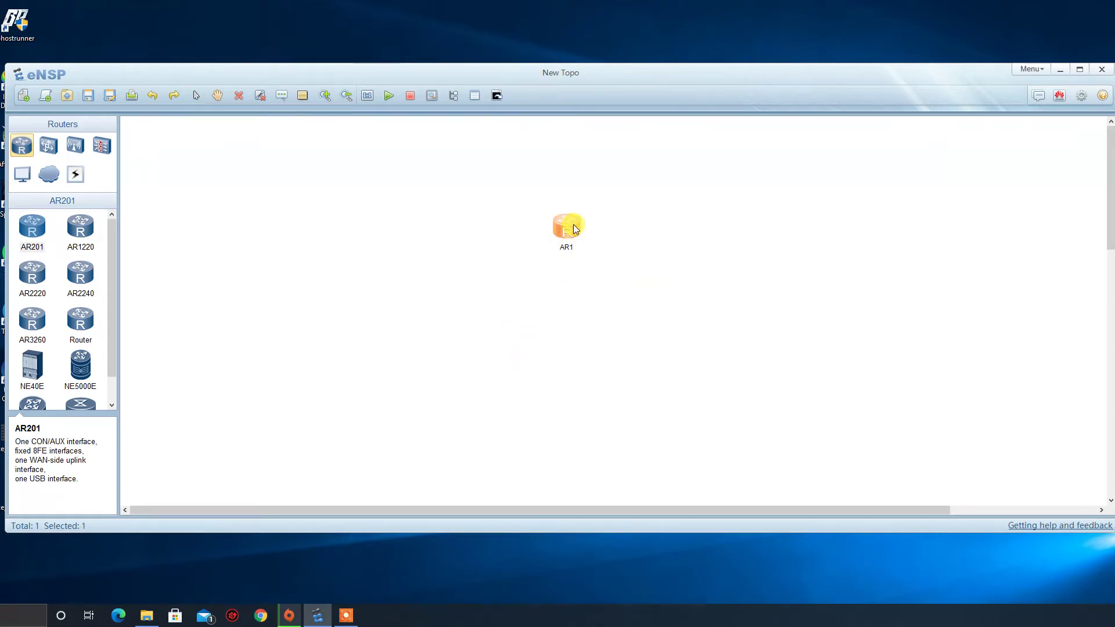
{"action": "double_click", "coordinate": [573, 225]}
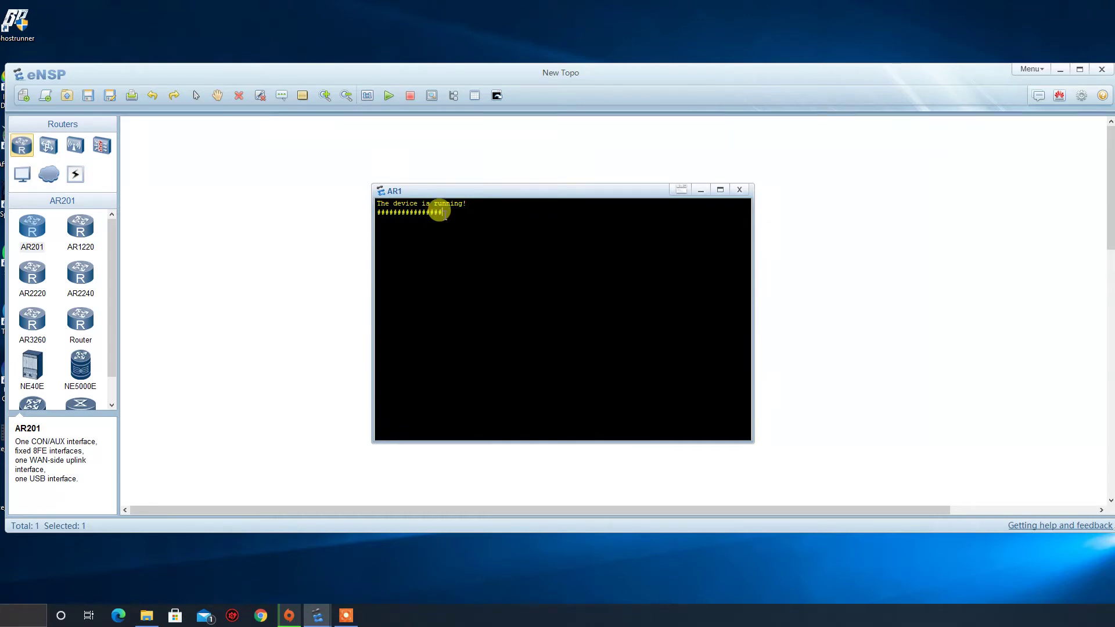
{"action": "left_click", "coordinate": [700, 192]}
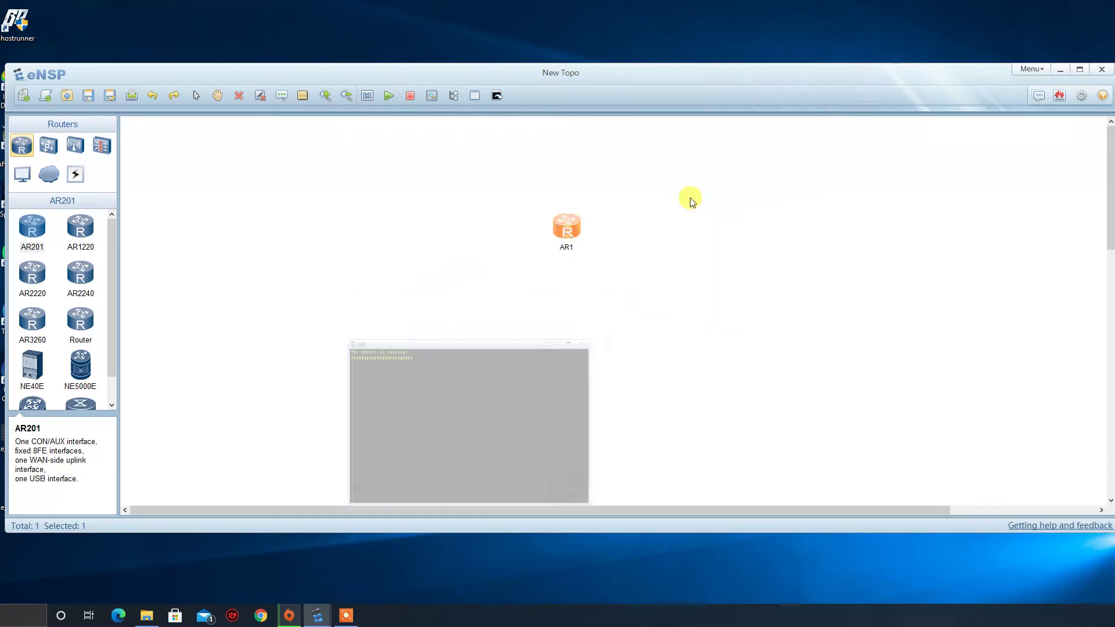
{"action": "right_click", "coordinate": [565, 224]}
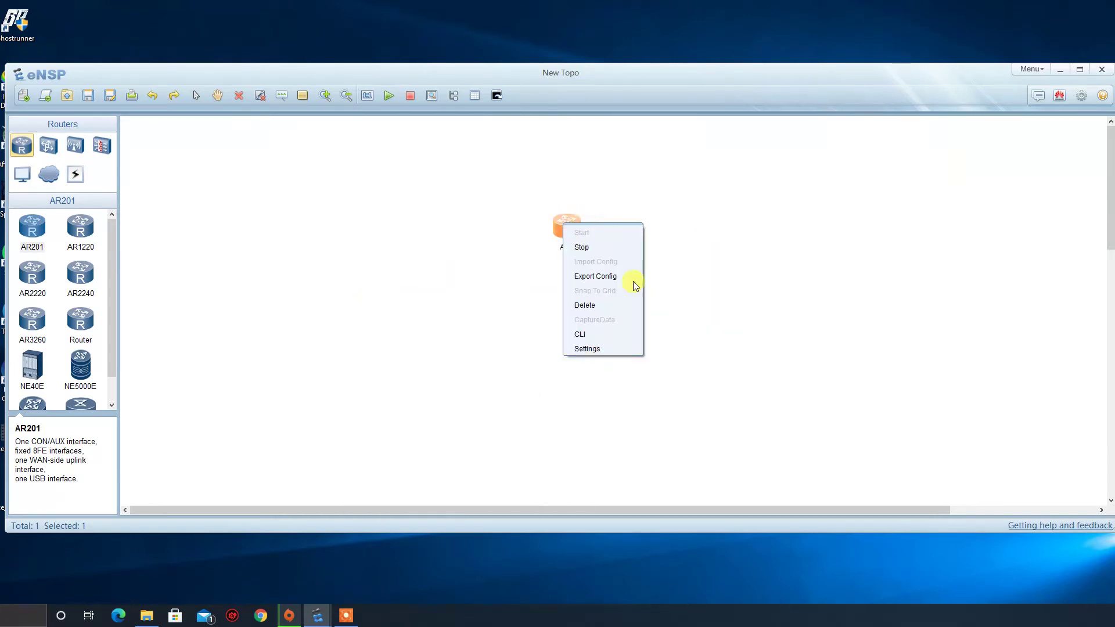
- Check AR1's console port settings, then open its CLI showing the <Huawei> prompt
{"action": "left_click", "coordinate": [599, 347]}
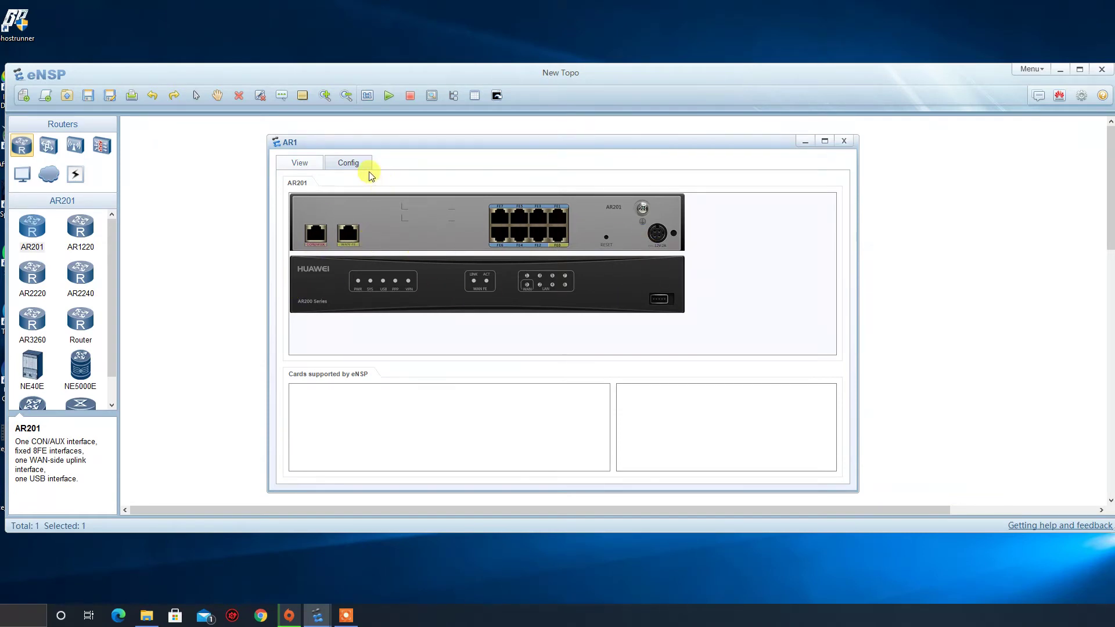
{"action": "left_click", "coordinate": [356, 164]}
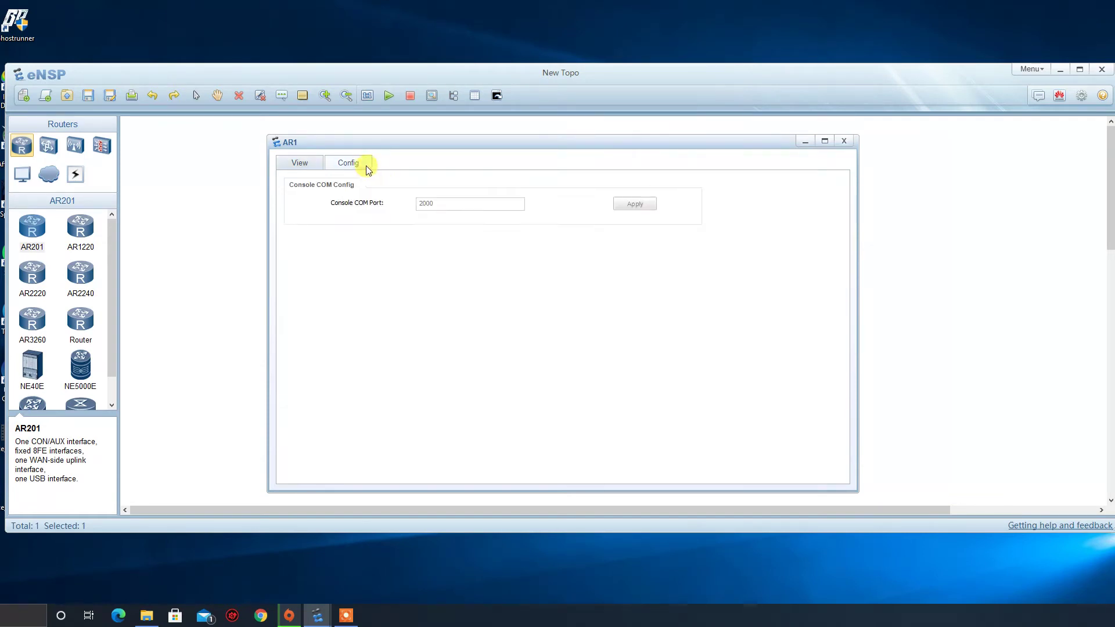
{"action": "left_click", "coordinate": [844, 140]}
{"action": "double_click", "coordinate": [572, 231]}
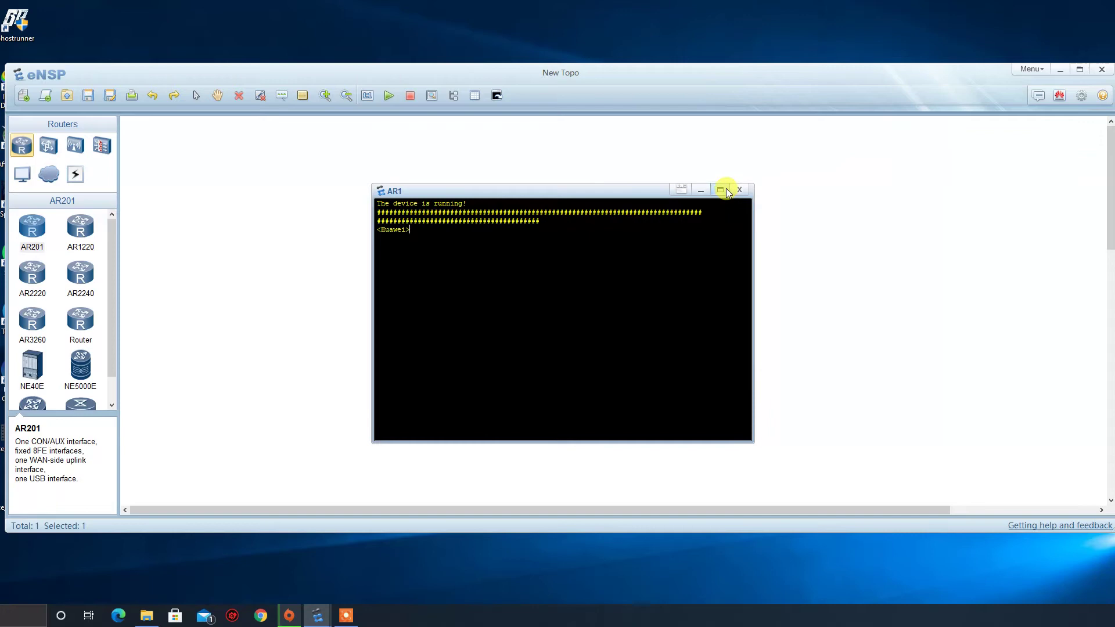
- Run display clock in the AR1 console to show the current date and time
{"action": "left_click_drag", "start_coordinate": [616, 192], "coordinate": [665, 170]}
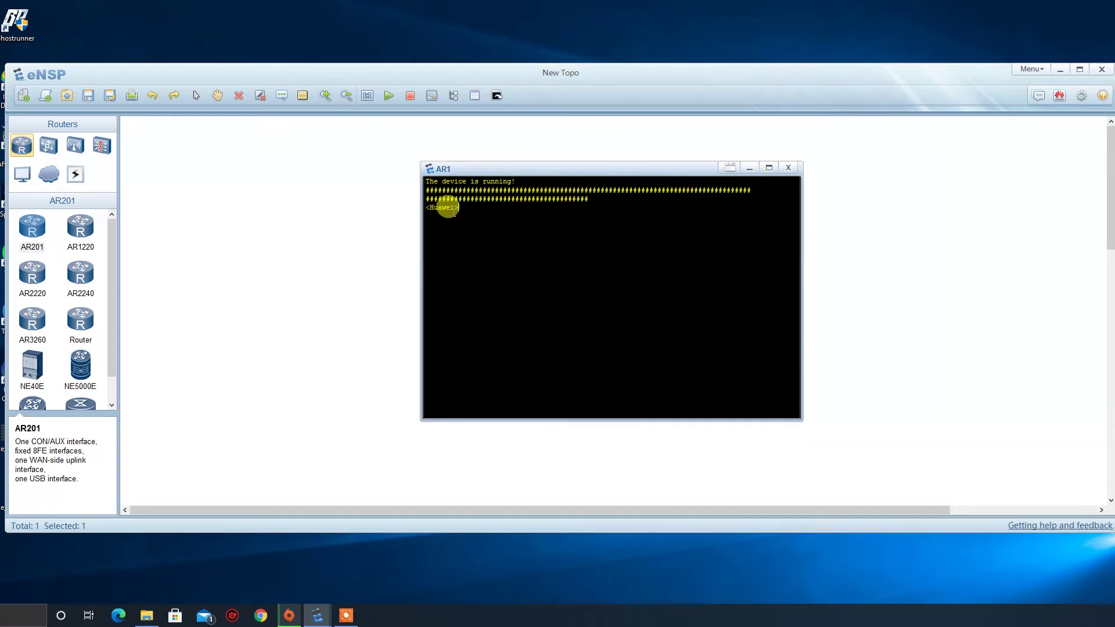
{"action": "left_click_drag", "start_coordinate": [457, 207], "coordinate": [429, 207]}
{"action": "left_click", "coordinate": [487, 205]}
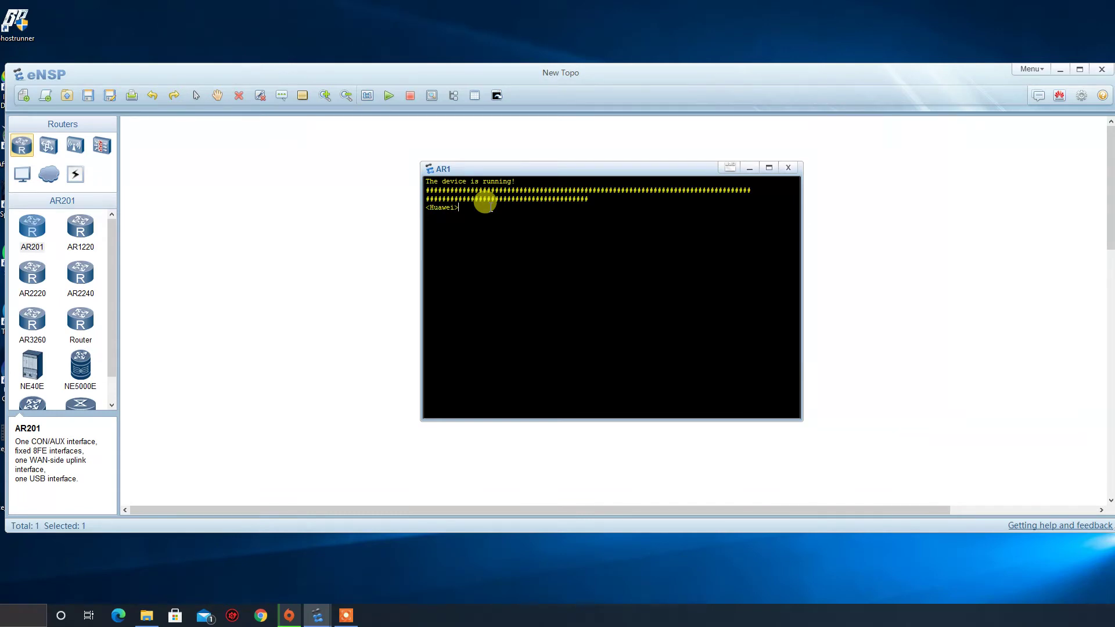
{"action": "type", "text": "dis"}
{"action": "key", "text": "Tab"}
{"action": "type", "text": "clo"}
{"action": "key", "text": "Tab"}
{"action": "key", "text": "Return"}
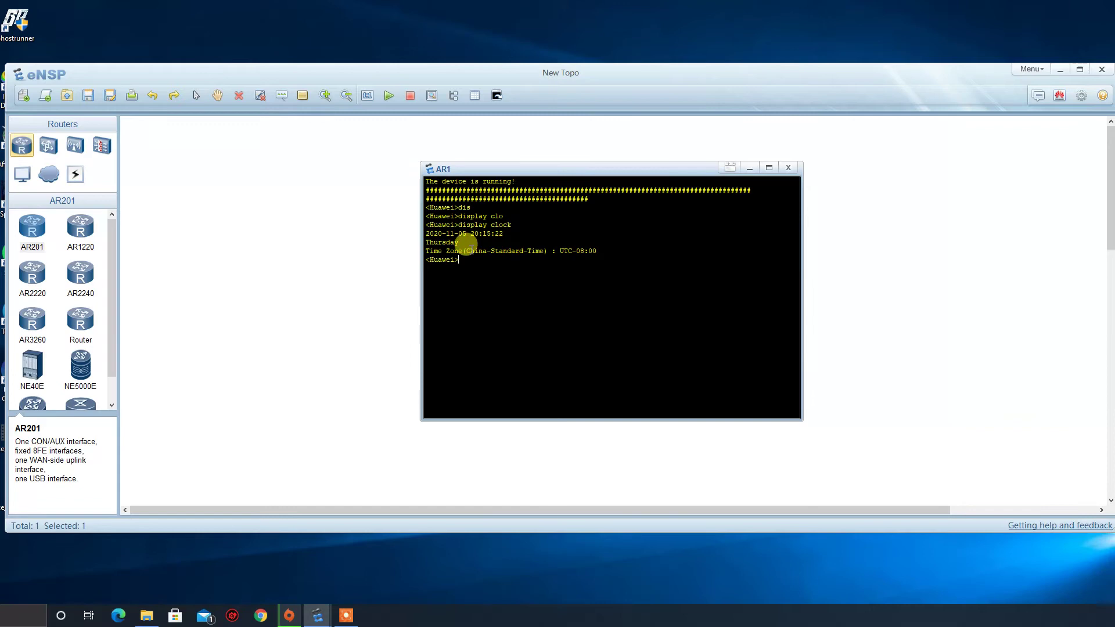
- Note the China-Standard-Time zone in the clock output and return to the console
{"action": "left_click_drag", "start_coordinate": [463, 251], "coordinate": [543, 254]}
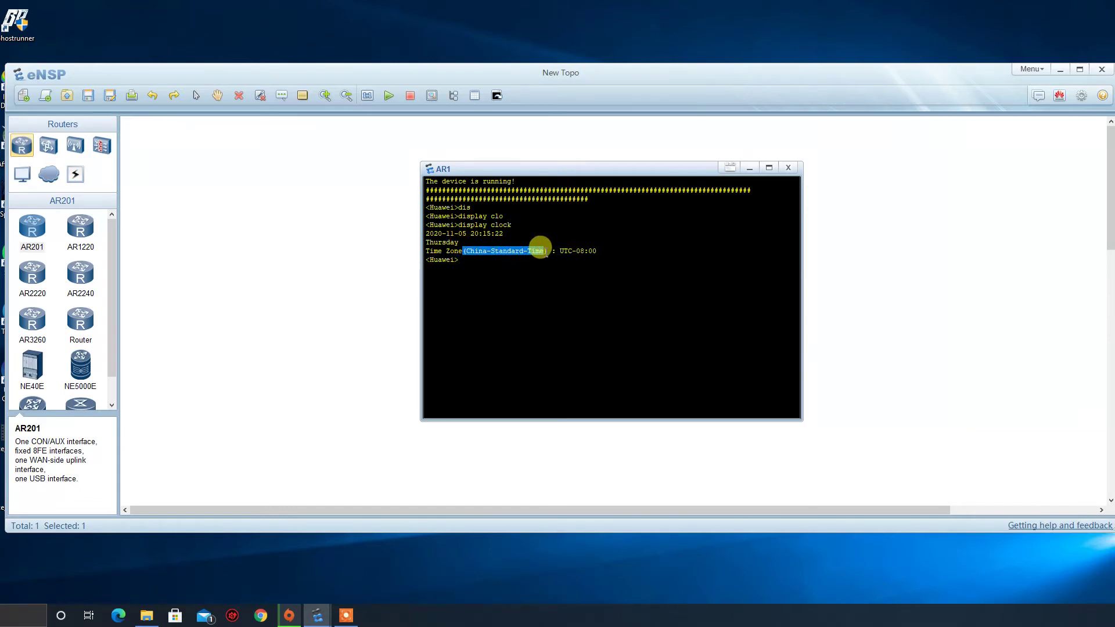
{"action": "left_click", "coordinate": [546, 254]}
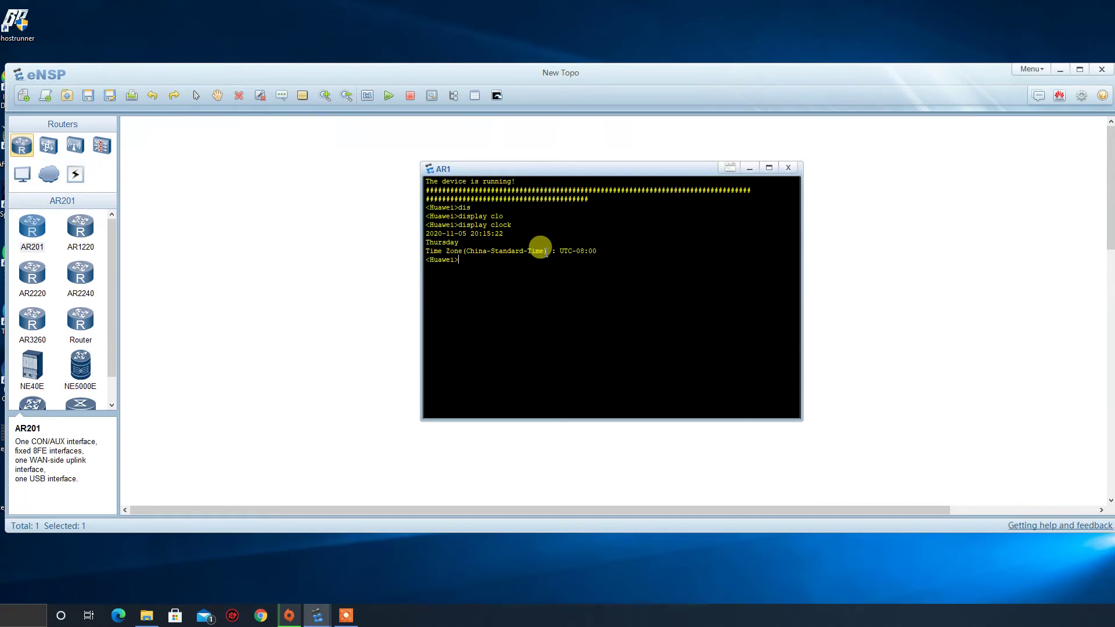
{"action": "left_click", "coordinate": [346, 614]}
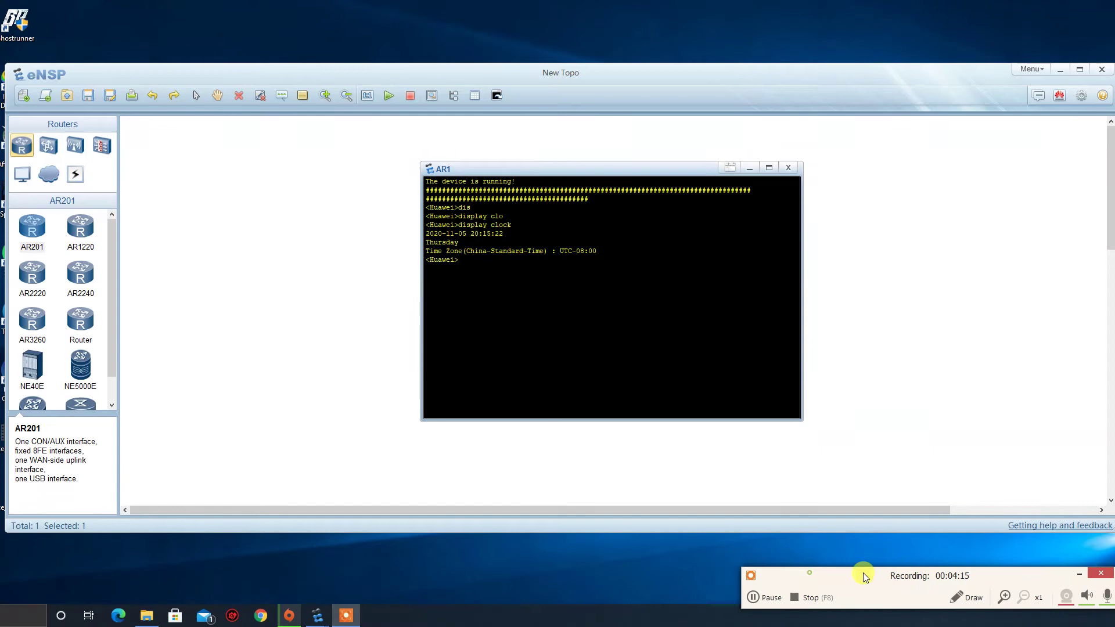
{"action": "left_click", "coordinate": [998, 602]}
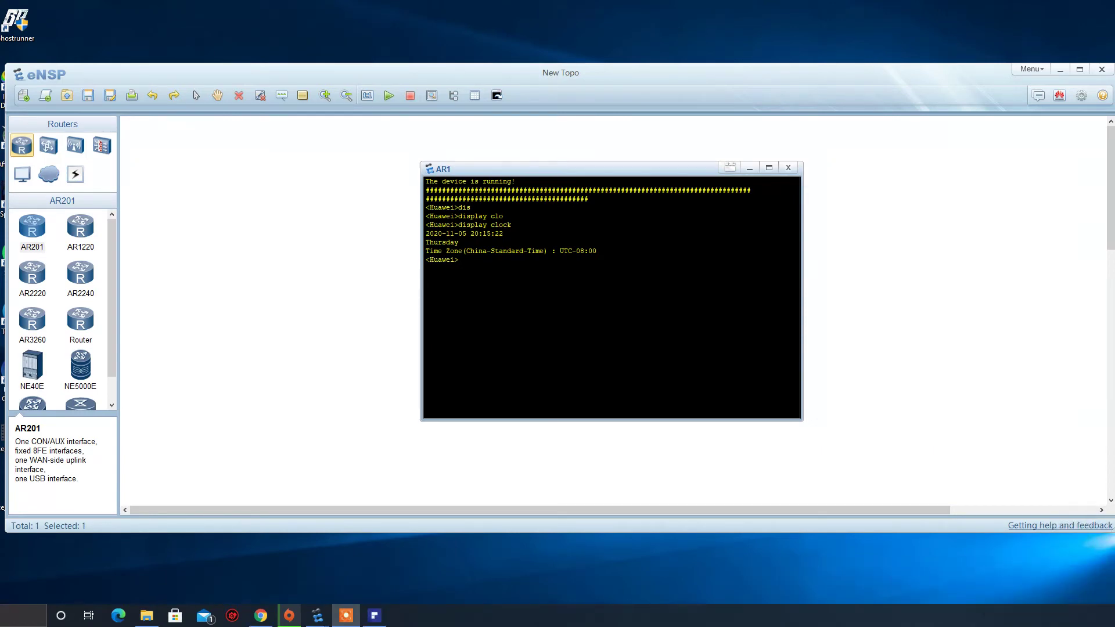
{"action": "left_click", "coordinate": [693, 372]}
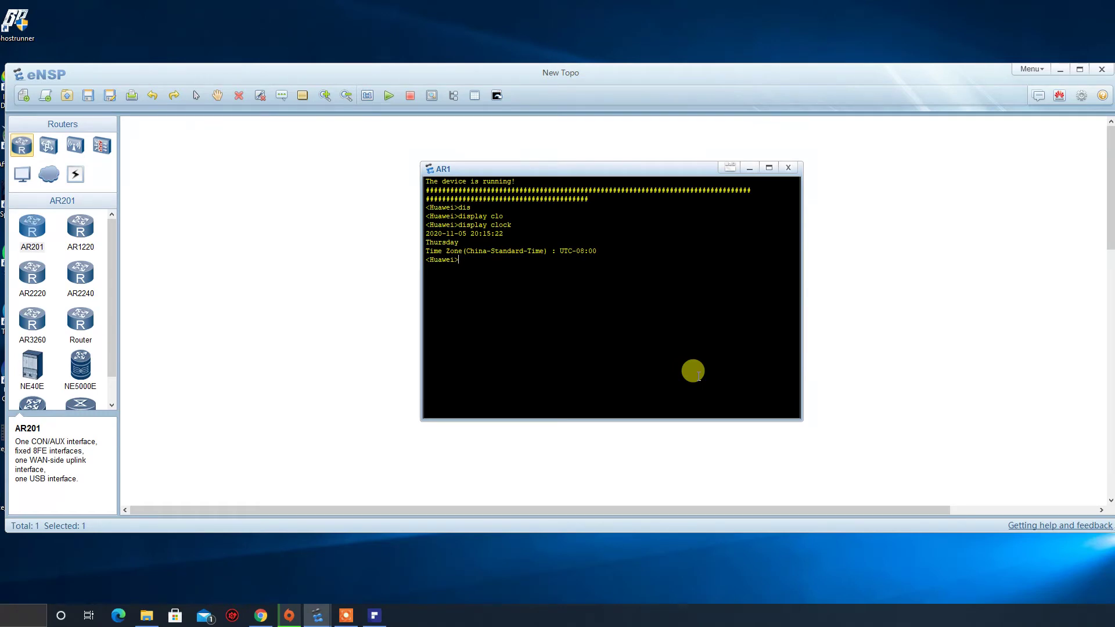
- Look up the clock datetime syntax with ? help in AR1's console
{"action": "key", "text": "alt+Tab"}
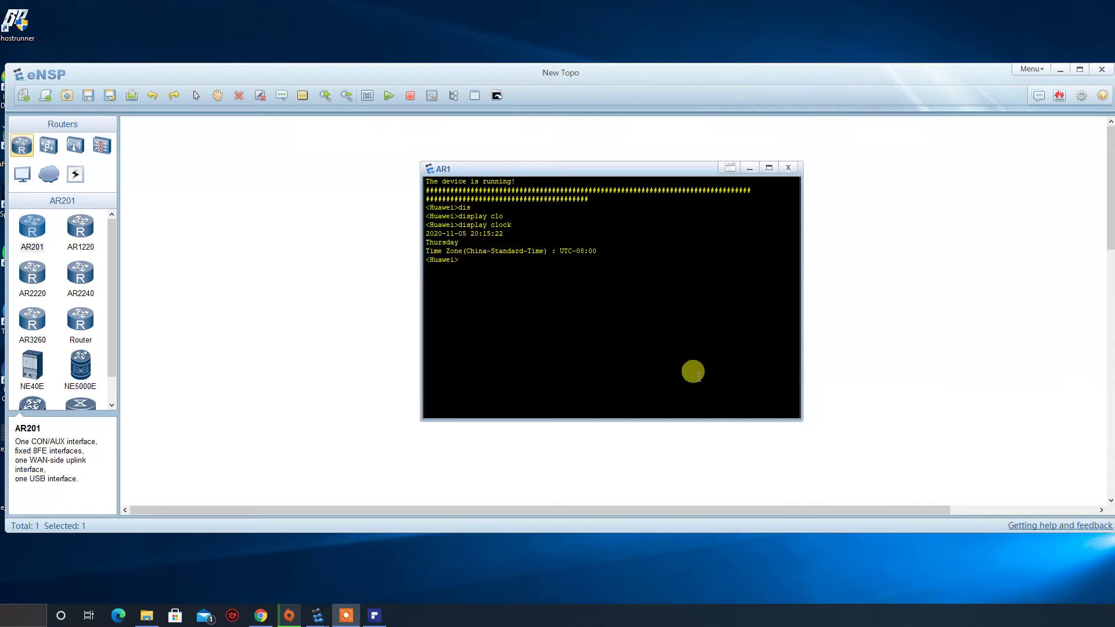
{"action": "key", "text": "alt+Tab"}
{"action": "type", "text": "lo"}
{"action": "key", "text": "Tab"}
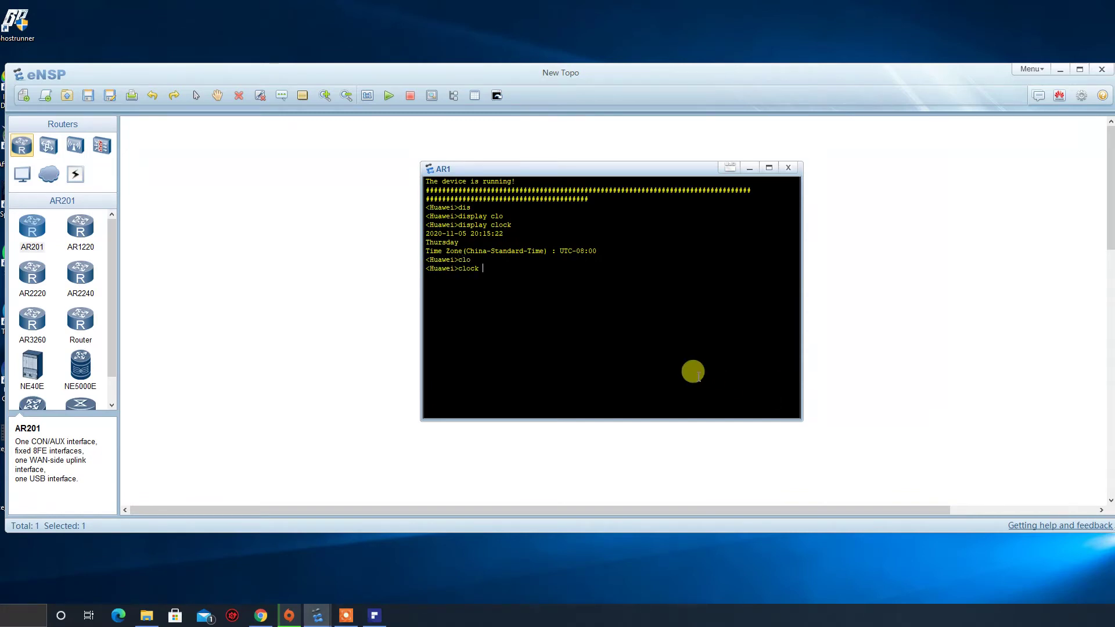
{"action": "type", "text": "d"}
{"action": "key", "text": "Tab"}
{"action": "type", "text": "?"}
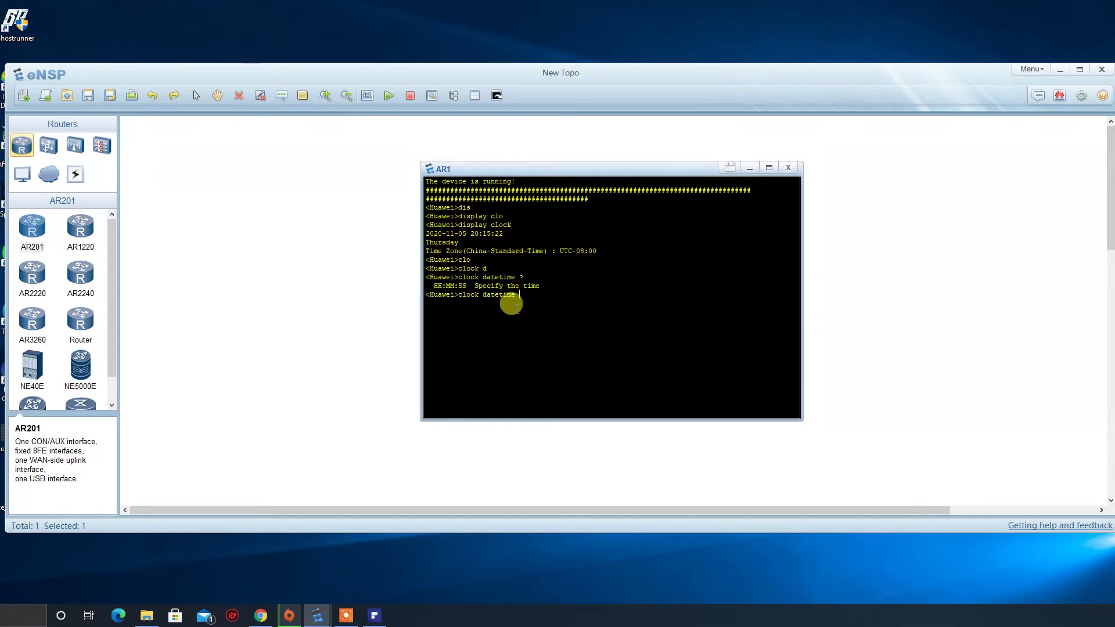
{"action": "left_click_drag", "start_coordinate": [434, 285], "coordinate": [534, 293]}
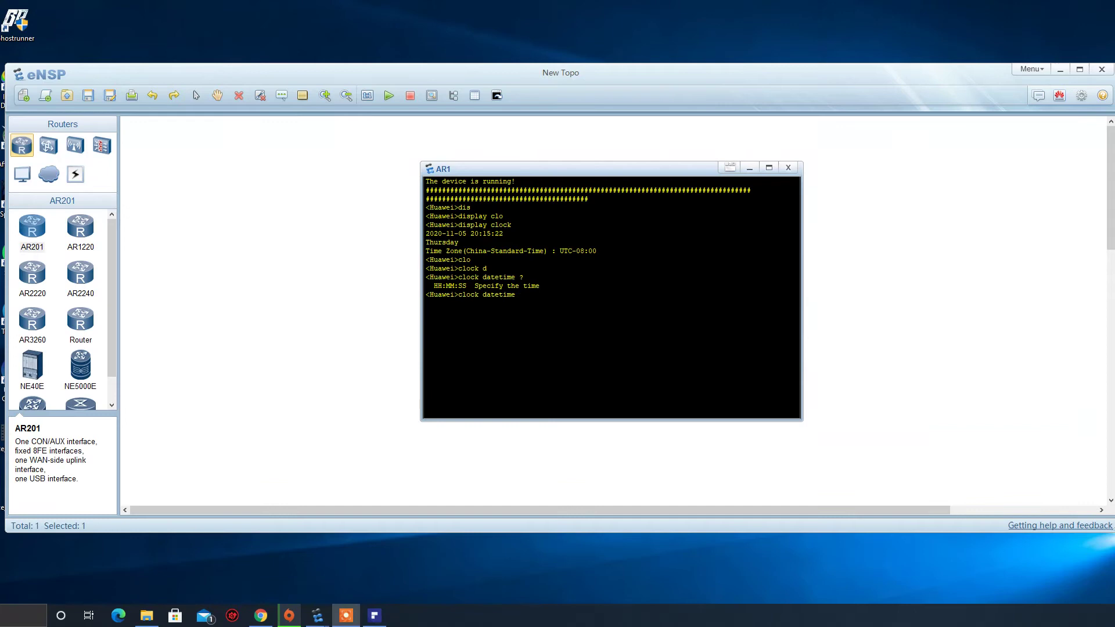
{"action": "left_click", "coordinate": [636, 365]}
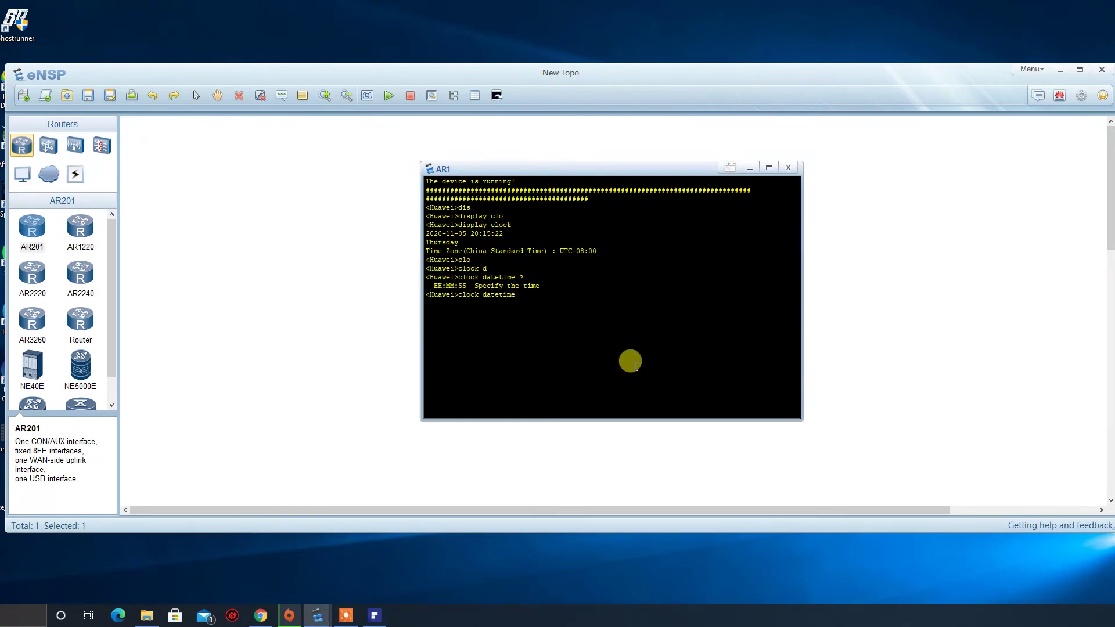
{"action": "type", "text": "03"}
{"action": "type", "text": ":"}
{"action": "type", "text": "0"}
{"action": "type", "text": "5:"}
{"action": "type", "text": "02"}
{"action": "type", "text": " ?"}
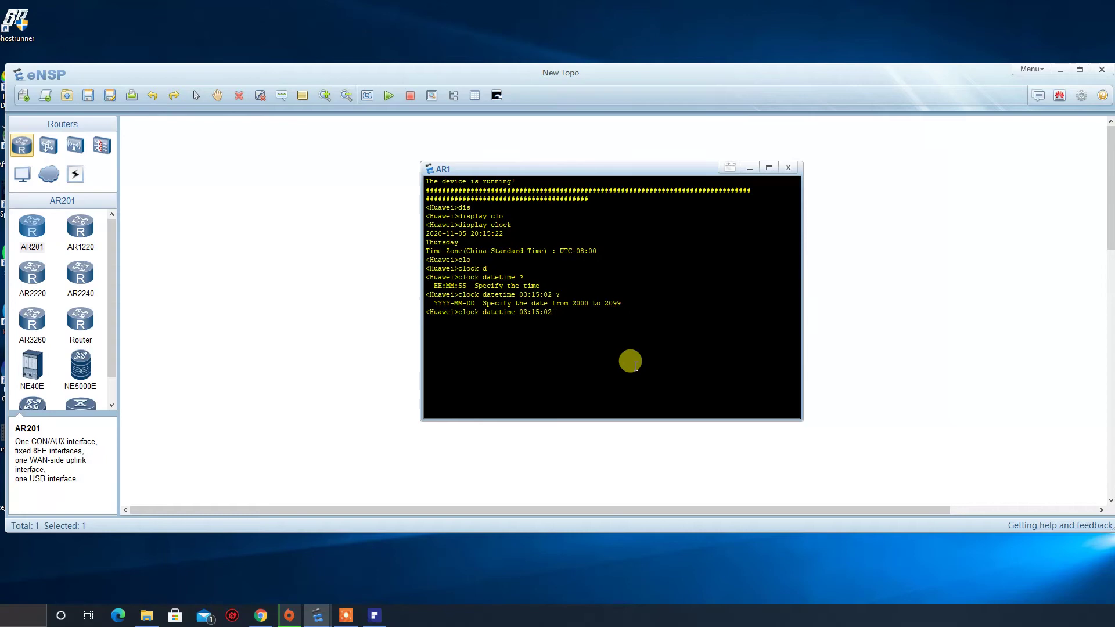
{"action": "type", "text": "2022-02-12"}
{"action": "key", "text": "Return"}
{"action": "type", "text": "dis"}
{"action": "key", "text": "Tab"}
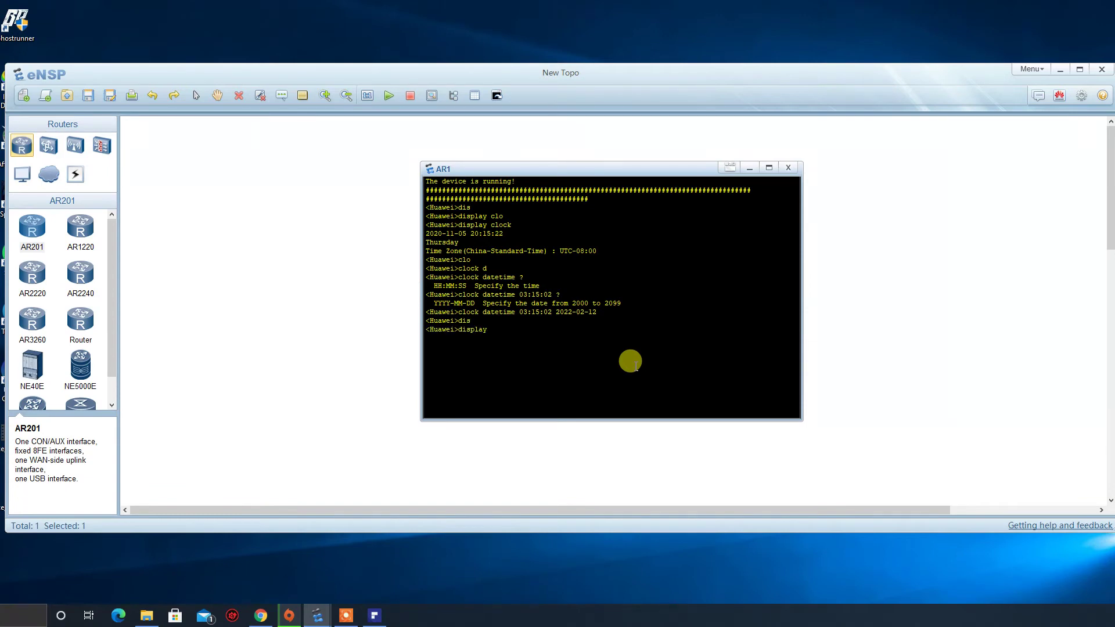
{"action": "type", "text": "clo"}
{"action": "key", "text": "Tab"}
{"action": "key", "text": "Return"}
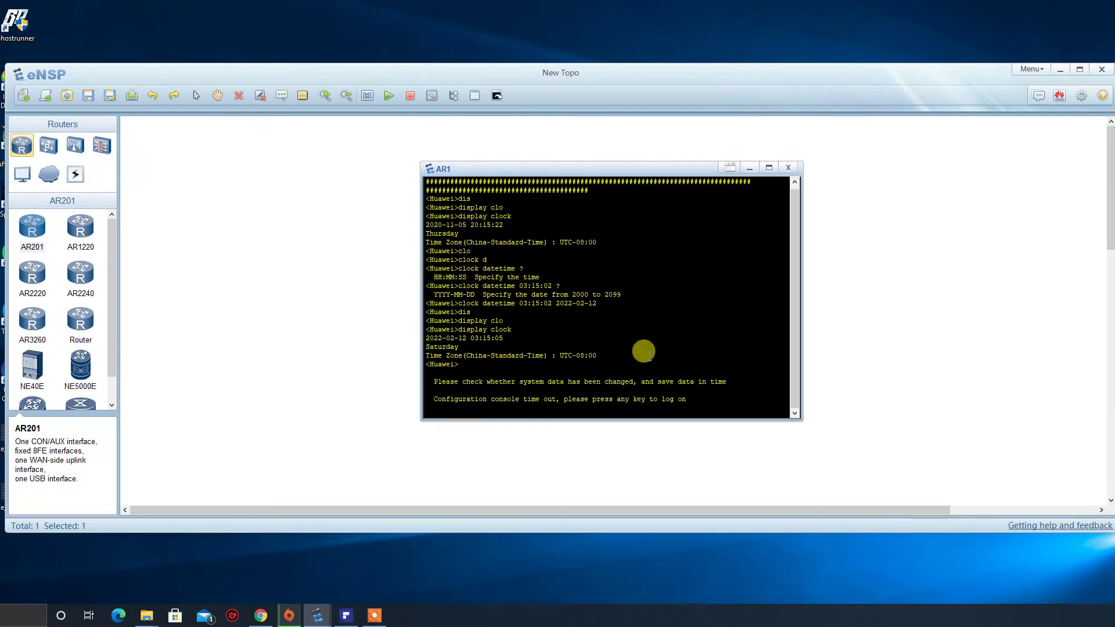
- Log back on to the timed-out console and reopen AR1's console window
{"action": "key", "text": "Return"}
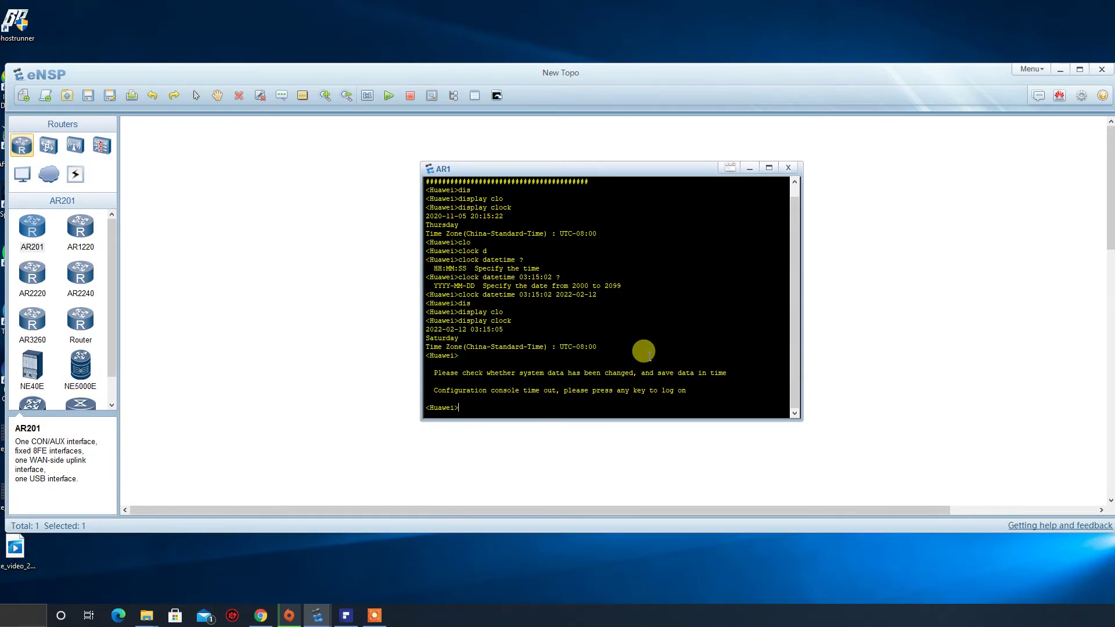
{"action": "type", "text": "dis"}
{"action": "key", "text": "BackSpace"}
{"action": "key", "text": "BackSpace"}
{"action": "key", "text": "BackSpace"}
{"action": "left_click", "coordinate": [639, 450]}
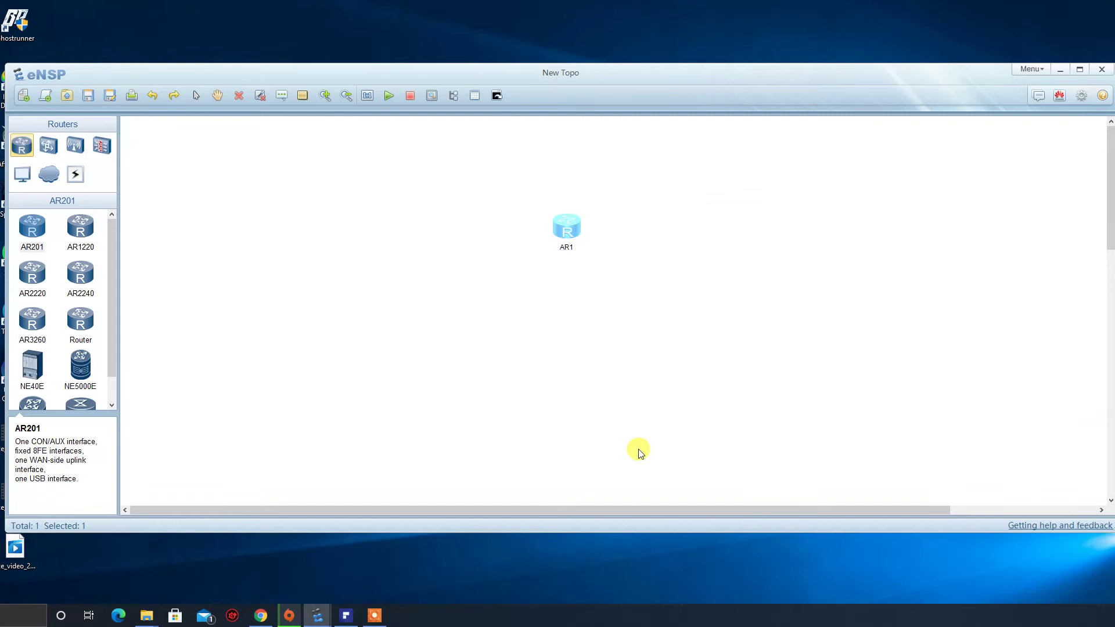
{"action": "double_click", "coordinate": [566, 229]}
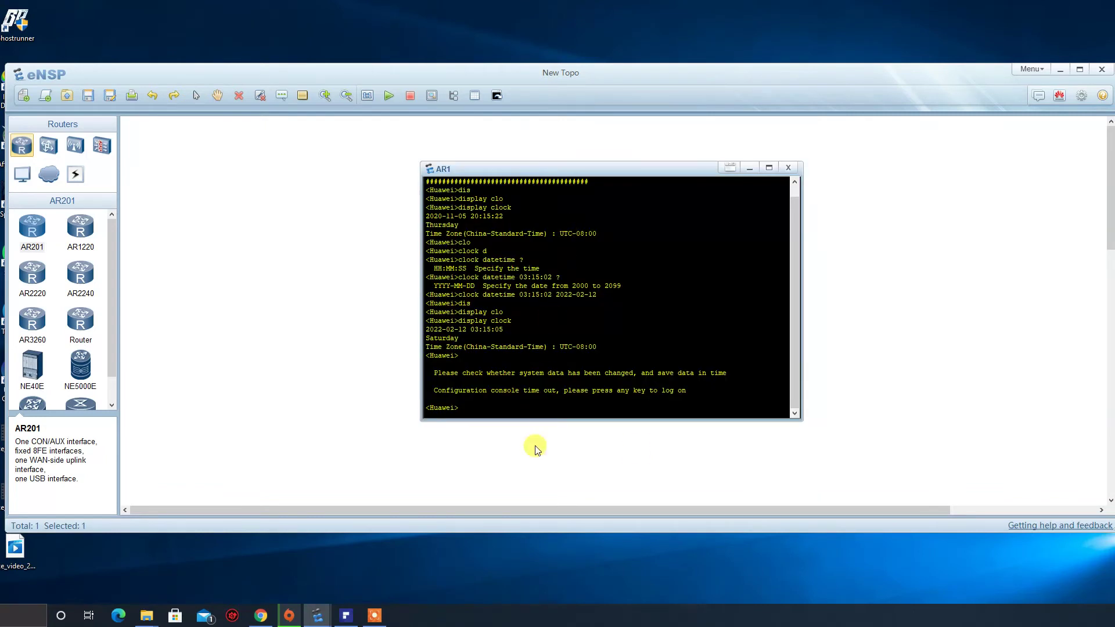
{"action": "left_click", "coordinate": [372, 623]}
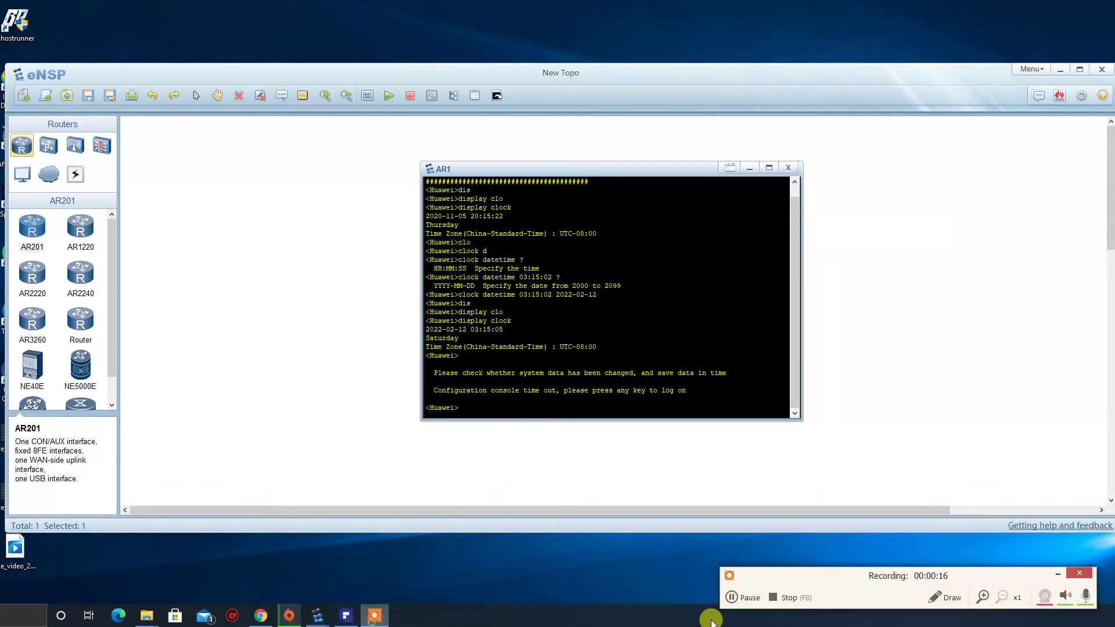
{"action": "left_click", "coordinate": [579, 355]}
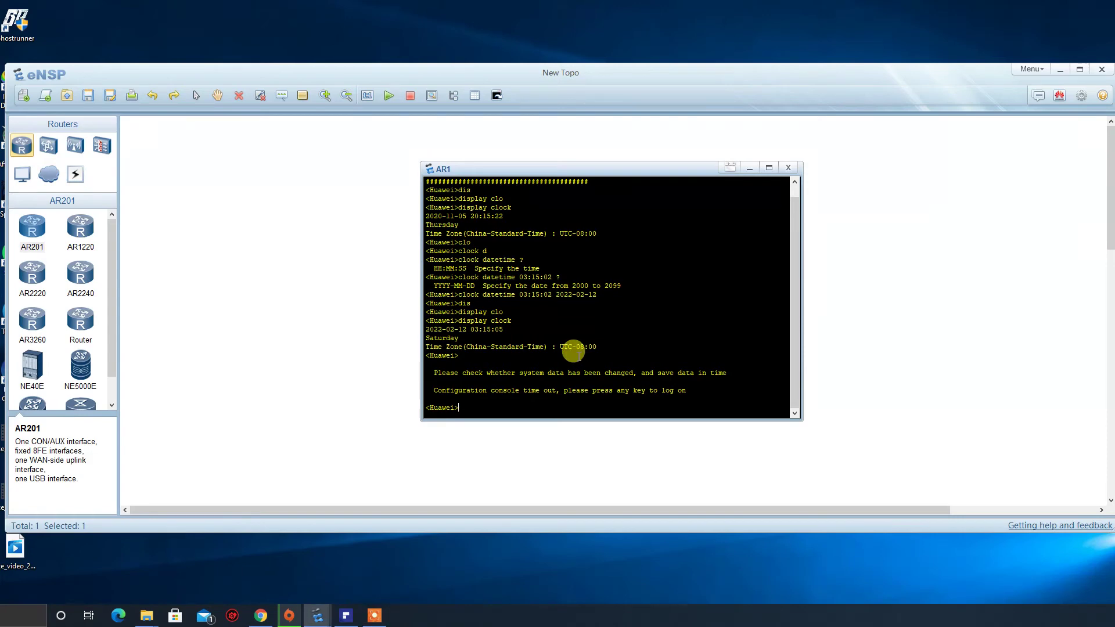
- Show the clock timezone help for EST with an add offset, erasing the line unapplied
{"action": "type", "text": "clo"}
{"action": "key", "text": "Tab"}
{"action": "type", "text": "tim"}
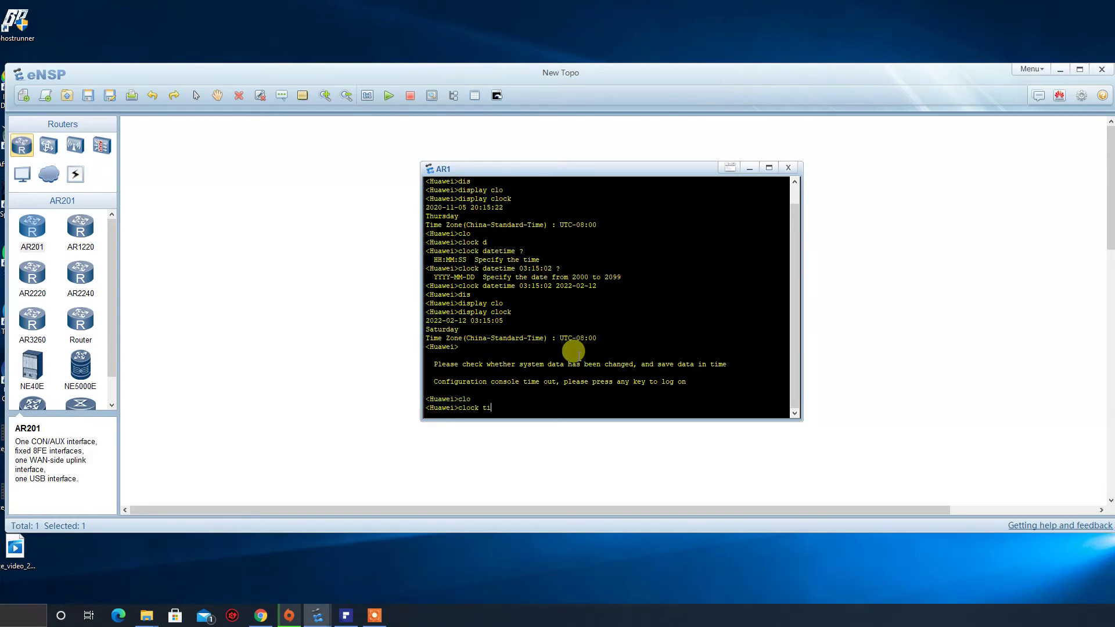
{"action": "key", "text": "Tab"}
{"action": "type", "text": "?"}
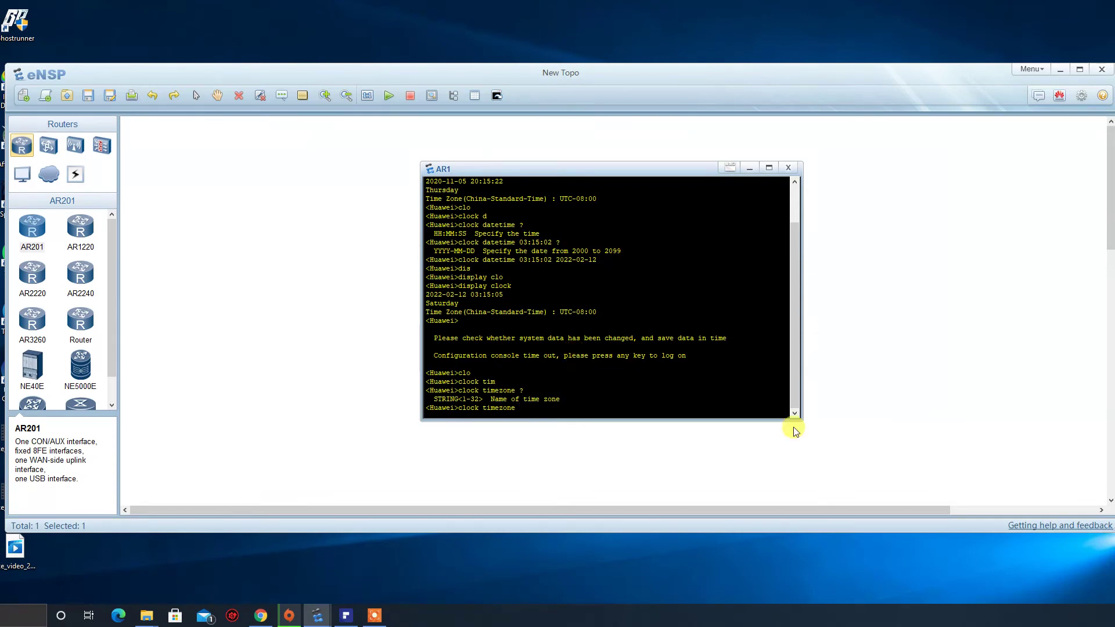
{"action": "left_click", "coordinate": [604, 401]}
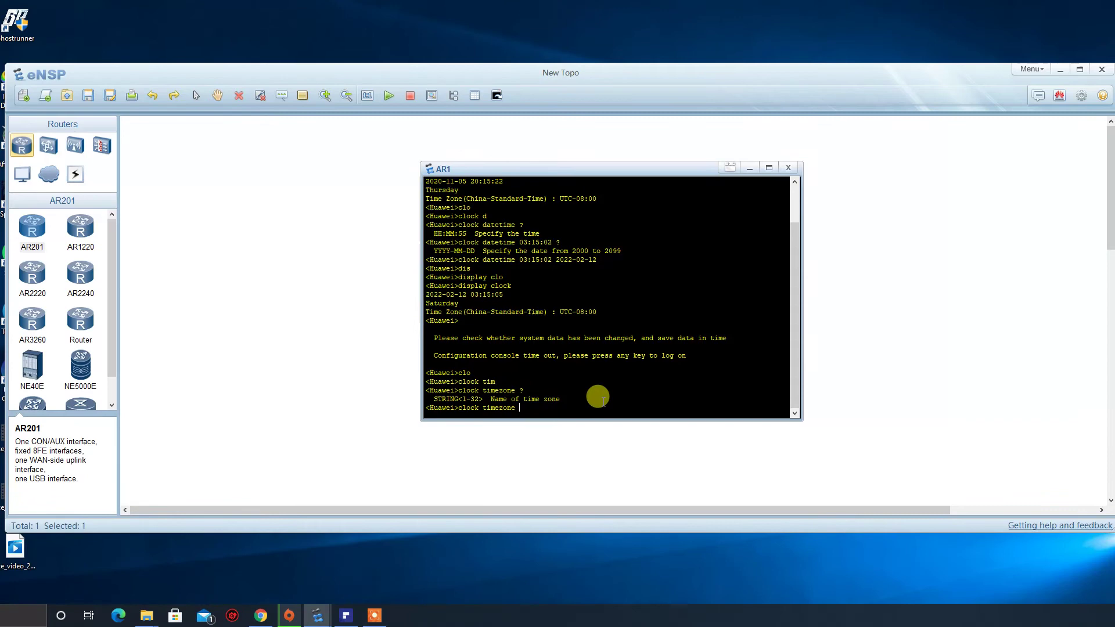
{"action": "type", "text": "EST ?"}
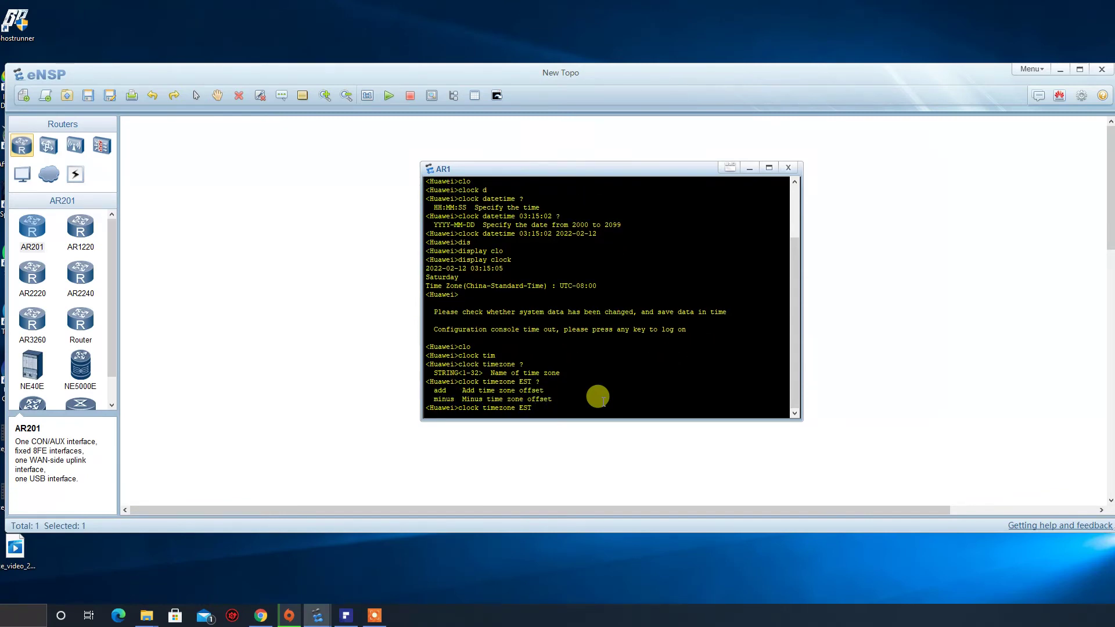
{"action": "type", "text": "add"}
{"action": "key", "text": "Tab"}
{"action": "type", "text": "?"}
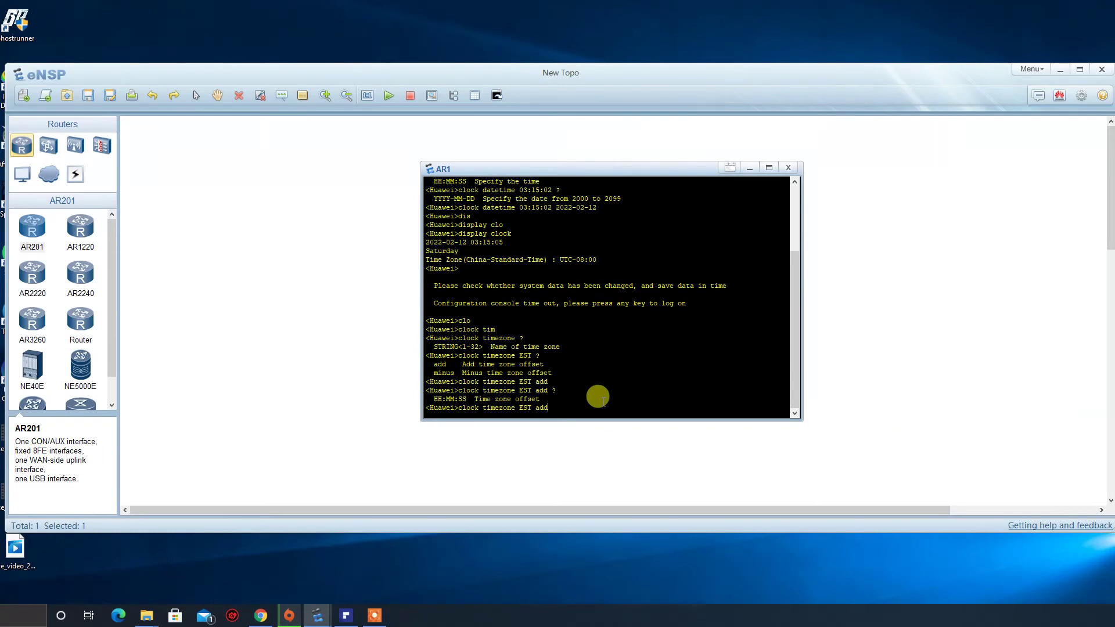
{"action": "key", "text": "BackSpace"}
{"action": "key", "text": "BackSpace"}
{"action": "key", "text": "BackSpace"}
{"action": "key", "text": "BackSpace"}
{"action": "key", "text": "BackSpace"}
{"action": "key", "text": "BackSpace"}
{"action": "key", "text": "BackSpace"}
{"action": "key", "text": "BackSpace"}
{"action": "key", "text": "BackSpace"}
{"action": "key", "text": "BackSpace"}
{"action": "key", "text": "BackSpace"}
{"action": "key", "text": "BackSpace"}
{"action": "key", "text": "BackSpace"}
{"action": "key", "text": "BackSpace"}
{"action": "key", "text": "BackSpace"}
{"action": "key", "text": "BackSpace"}
{"action": "key", "text": "BackSpace"}
{"action": "key", "text": "BackSpace"}
{"action": "key", "text": "BackSpace"}
{"action": "key", "text": "BackSpace"}
{"action": "key", "text": "BackSpace"}
{"action": "key", "text": "BackSpace"}
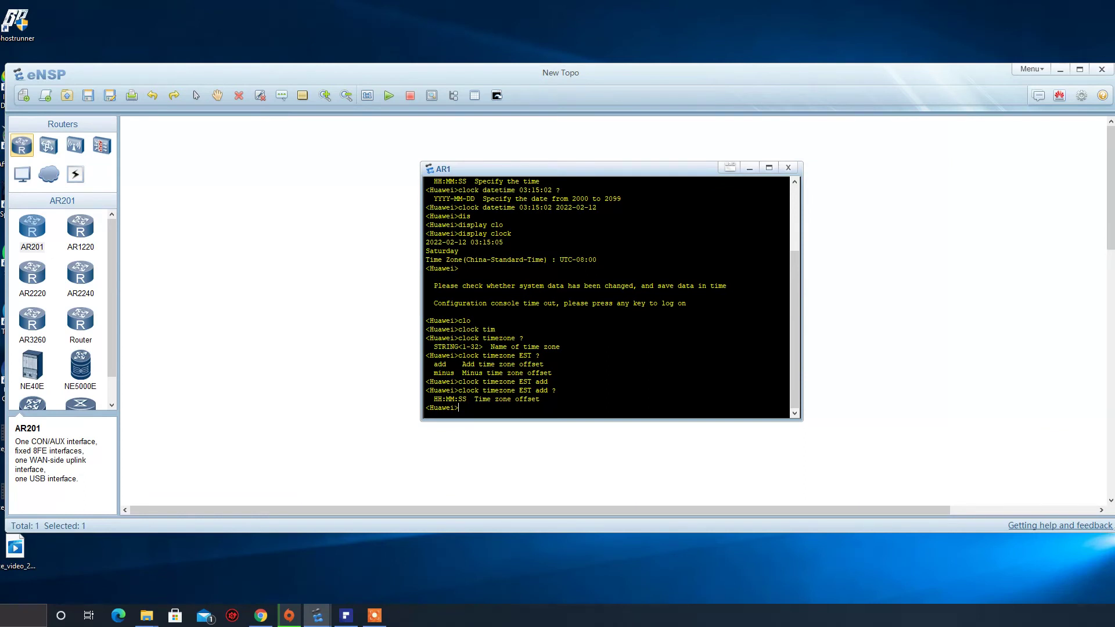
- Start a system-view command, then erase it without running it
{"action": "type", "text": "sys"}
{"action": "key", "text": "Tab"}
{"action": "key", "text": "Tab"}
{"action": "key", "text": "BackSpace"}
{"action": "key", "text": "BackSpace"}
{"action": "key", "text": "BackSpace"}
{"action": "key", "text": "BackSpace"}
{"action": "key", "text": "BackSpace"}
{"action": "key", "text": "BackSpace"}
{"action": "key", "text": "BackSpace"}
{"action": "key", "text": "BackSpace"}
{"action": "key", "text": "BackSpace"}
{"action": "key", "text": "BackSpace"}
{"action": "key", "text": "BackSpace"}
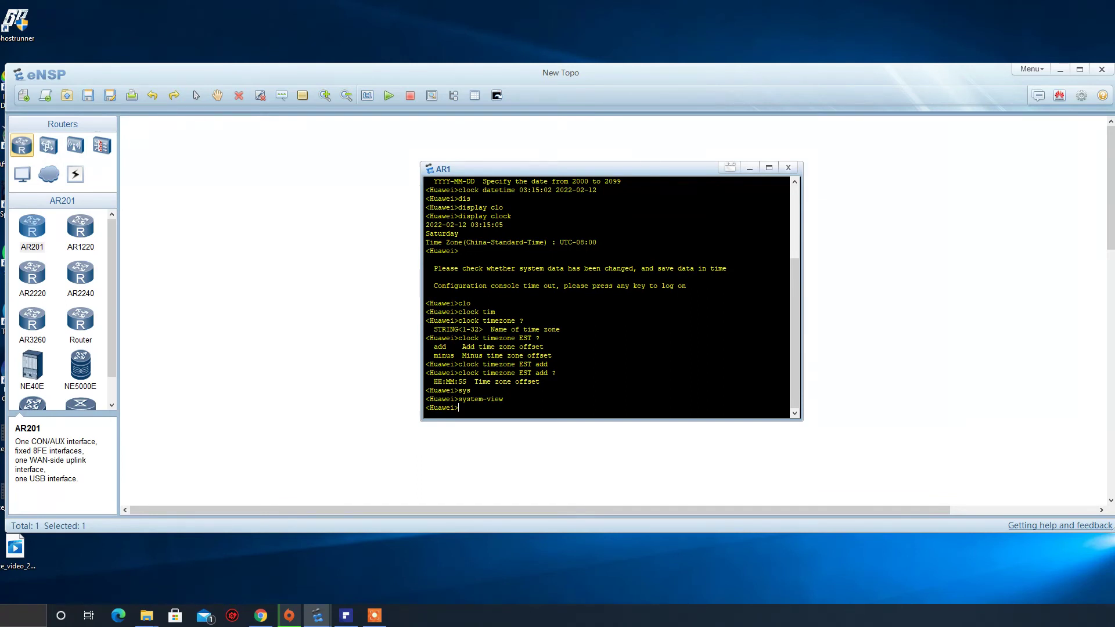
- Enter system view and rename the router with sysname AR201, giving the [AR201] prompt
{"action": "type", "text": "sys"}
{"action": "key", "text": "Tab"}
{"action": "key", "text": "Return"}
{"action": "key", "text": "Return"}
{"action": "key", "text": "Return"}
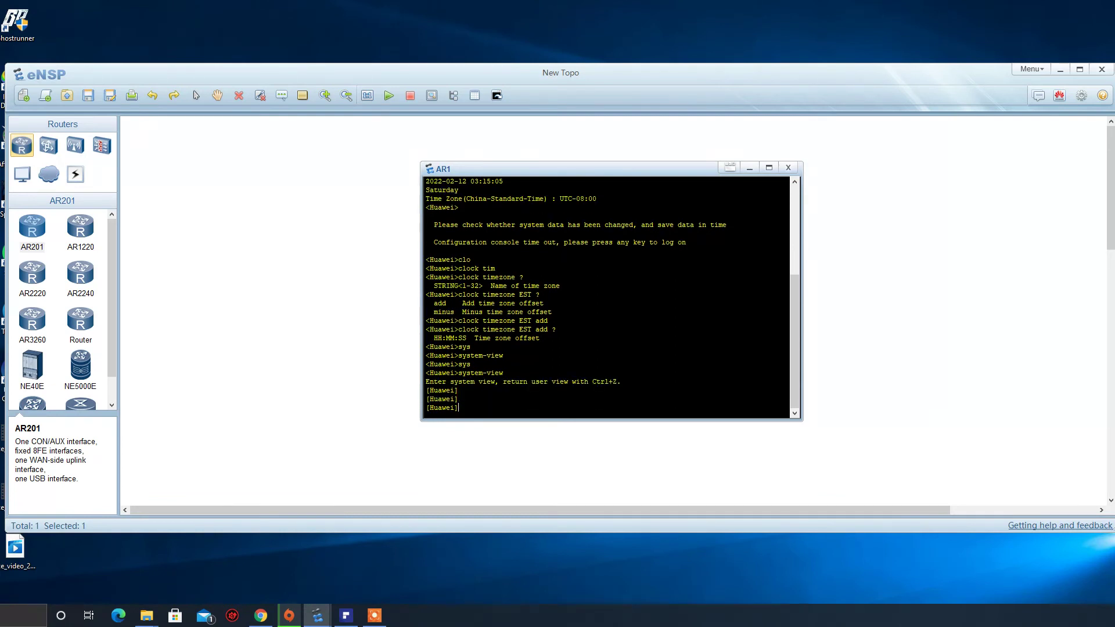
{"action": "key", "text": "Return"}
{"action": "key", "text": "Return"}
{"action": "type", "text": "sys"}
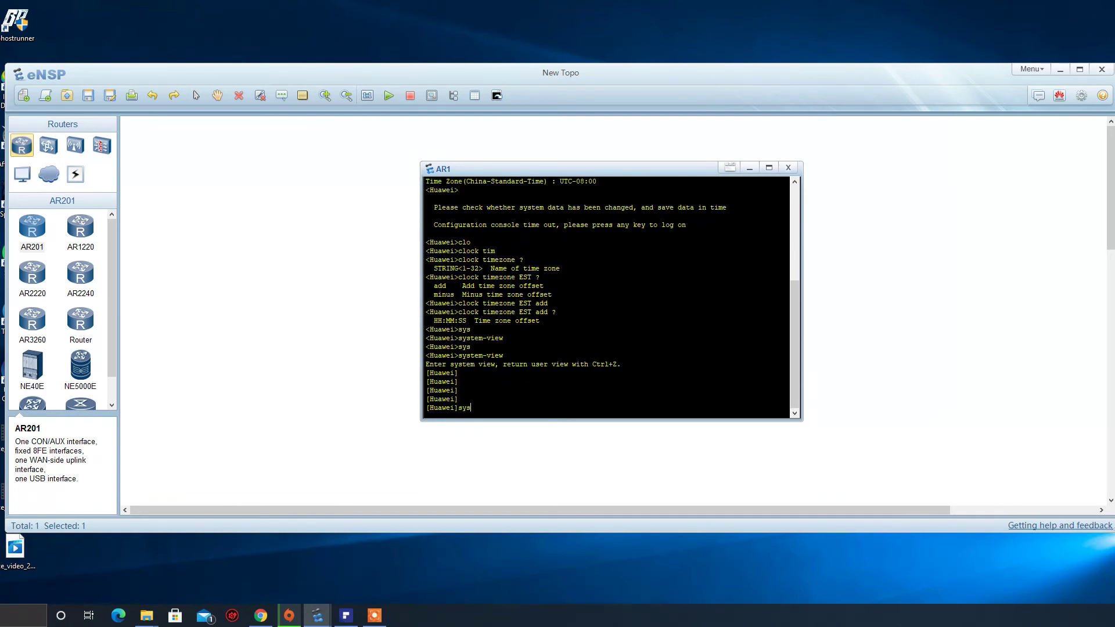
{"action": "key", "text": "Tab"}
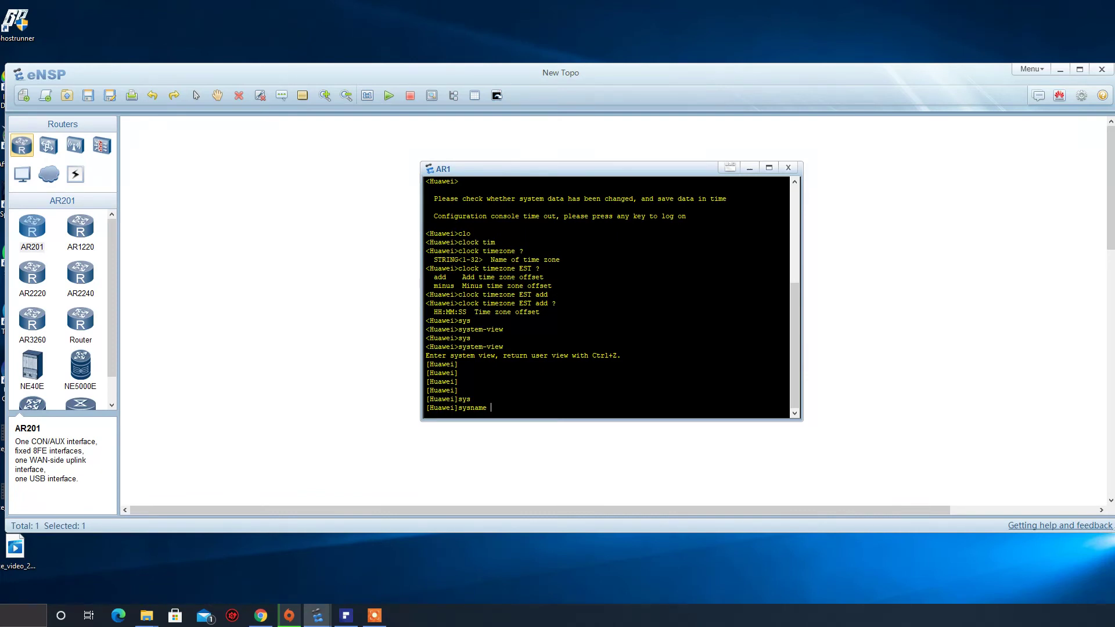
{"action": "type", "text": "AR201"}
{"action": "key", "text": "Return"}
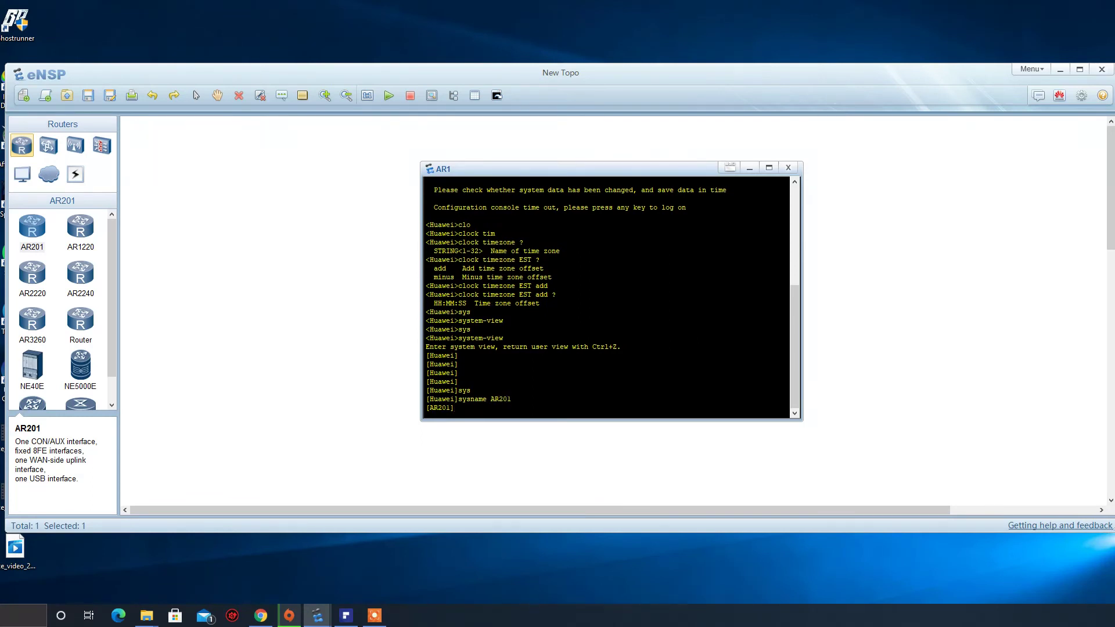
{"action": "key", "text": "Return"}
{"action": "key", "text": "Return"}
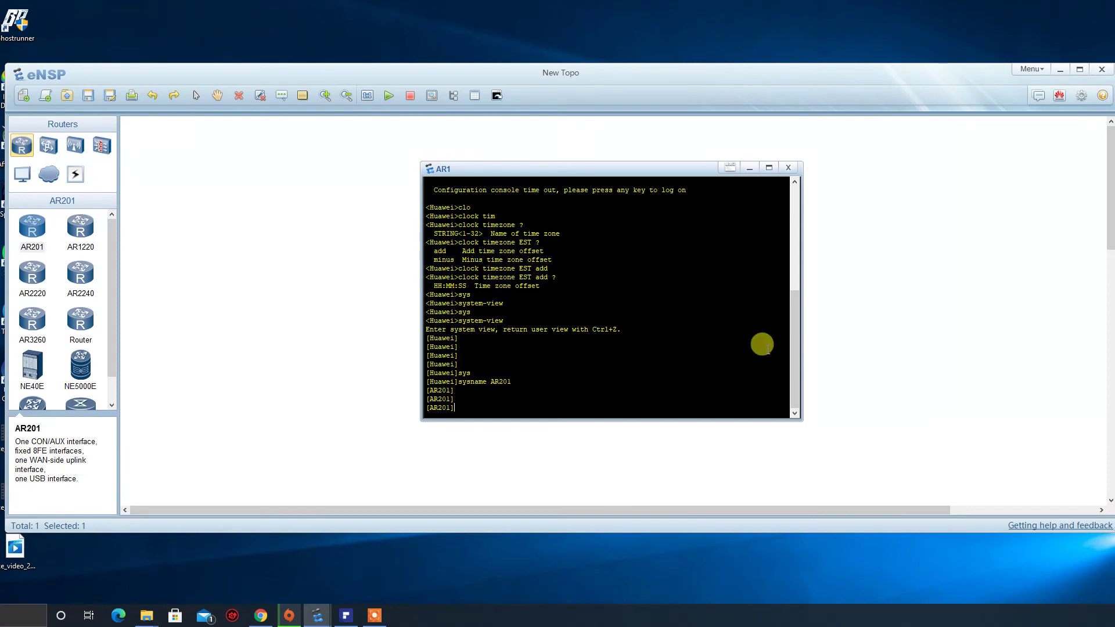
- Minimize the console and place a PC1 to the left of AR1
{"action": "left_click", "coordinate": [749, 168]}
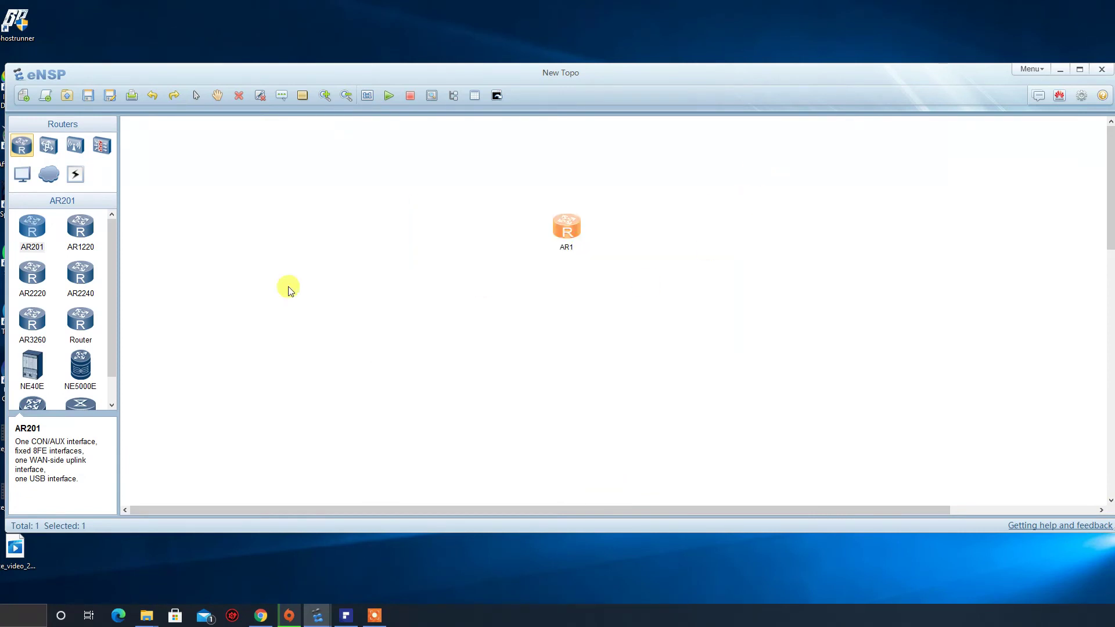
{"action": "left_click", "coordinate": [506, 249]}
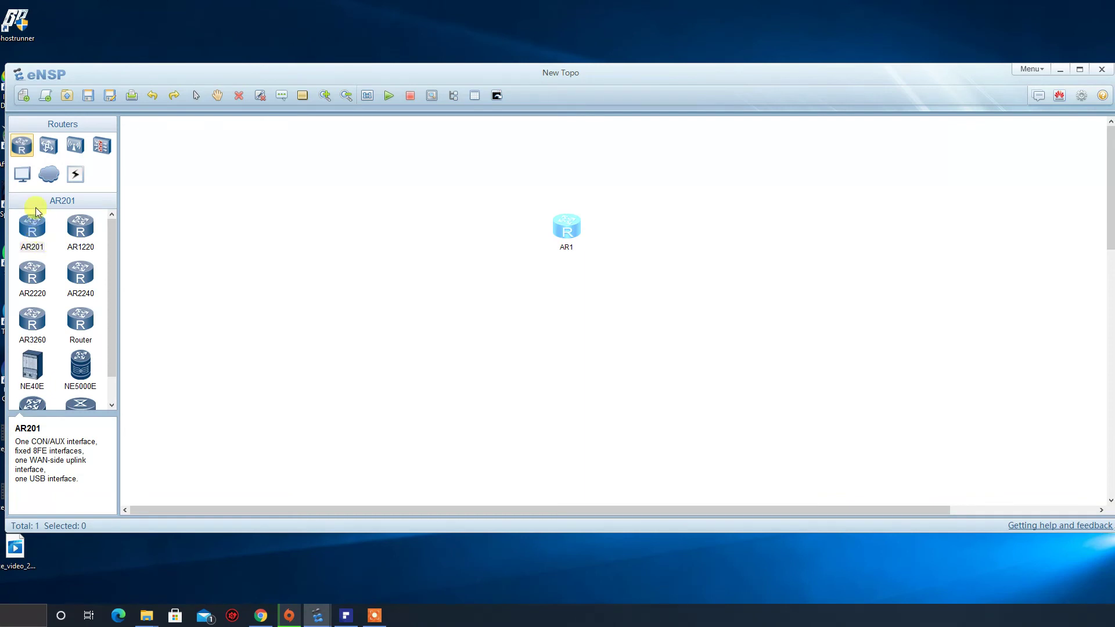
{"action": "left_click", "coordinate": [22, 175]}
{"action": "left_click", "coordinate": [416, 232]}
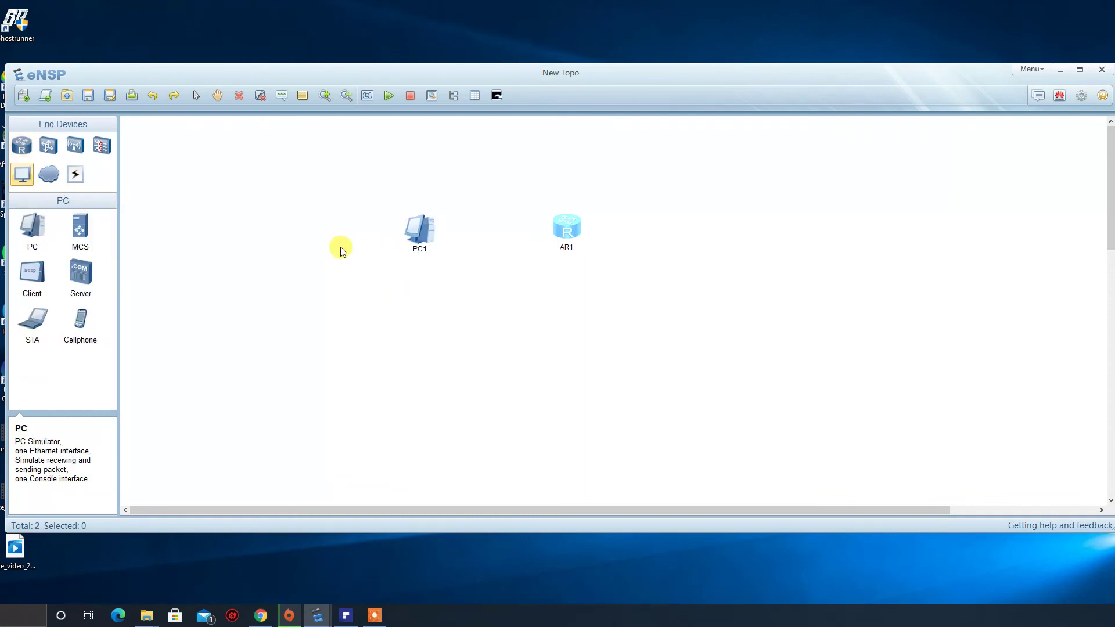
- Cable AR1 Ethernet 0/0/0 to PC1 Ethernet 0/0/1 with copper, then shift PC1 further left
{"action": "left_click", "coordinate": [88, 176]}
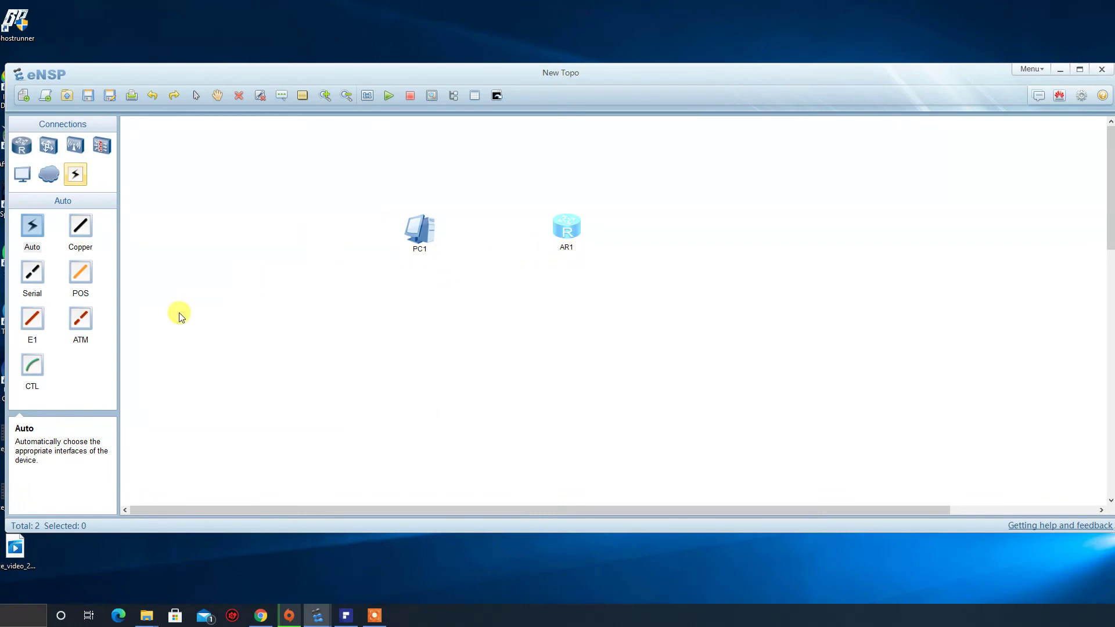
{"action": "left_click", "coordinate": [37, 237]}
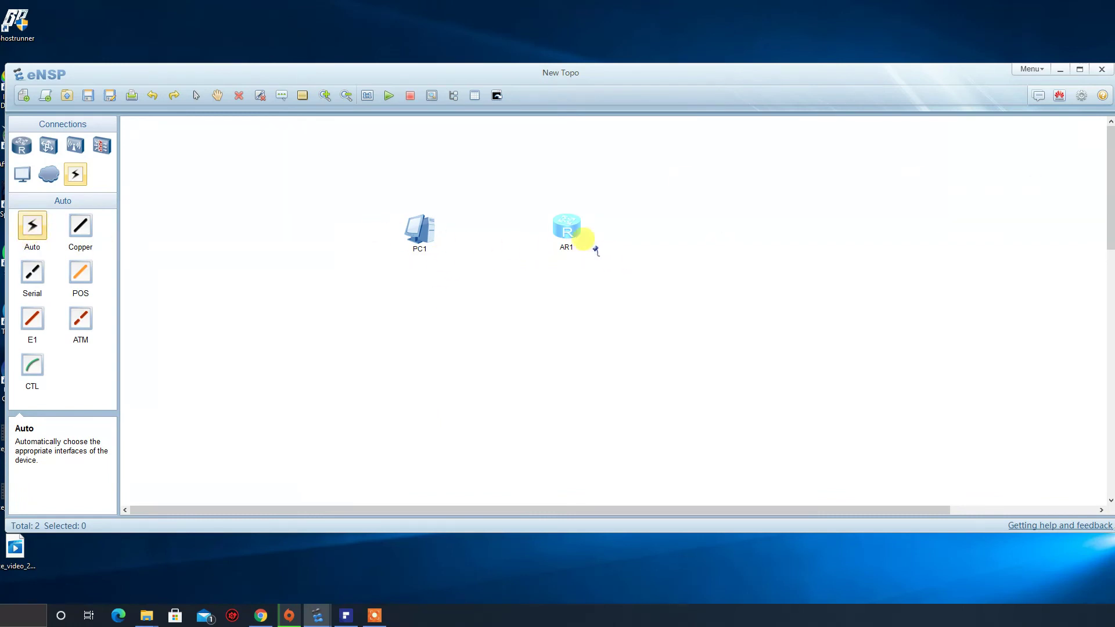
{"action": "right_click", "coordinate": [567, 239]}
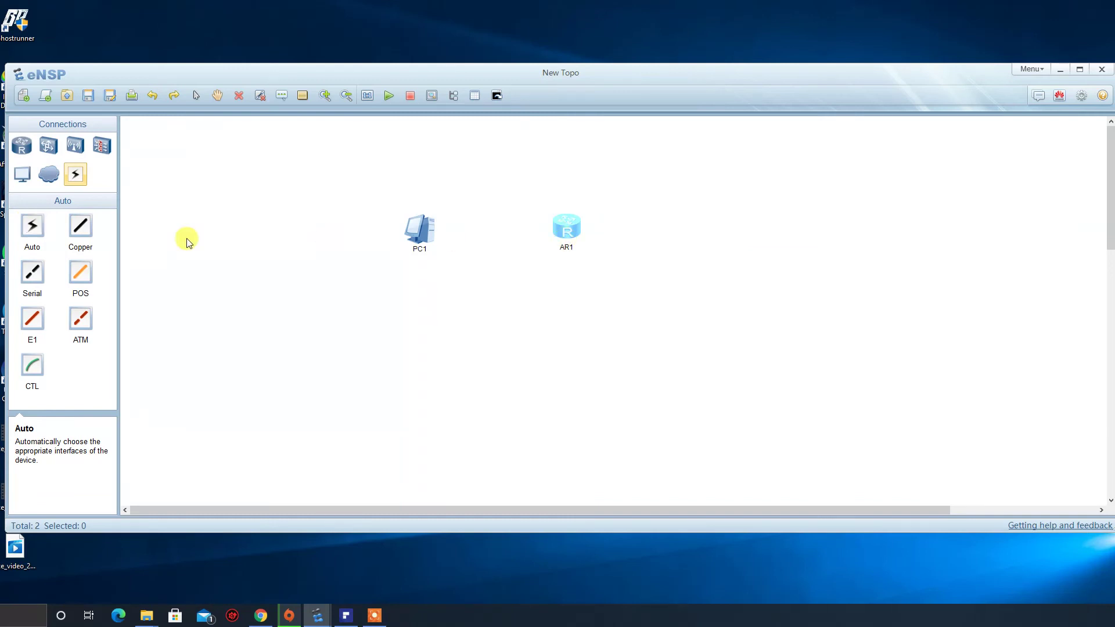
{"action": "left_click", "coordinate": [84, 232]}
{"action": "left_click", "coordinate": [566, 226]}
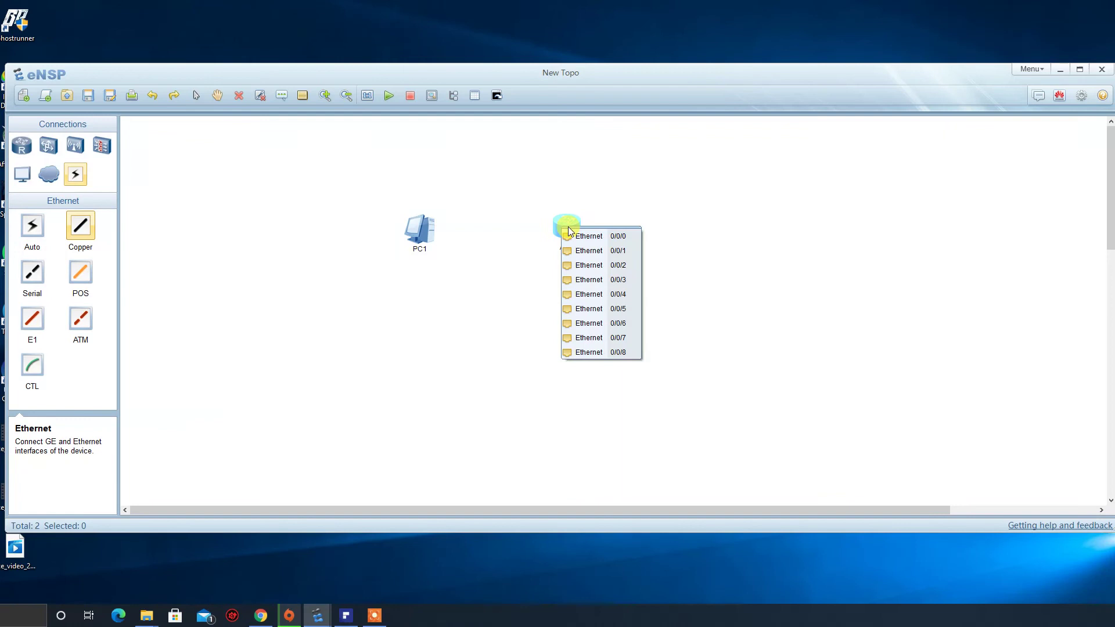
{"action": "left_click", "coordinate": [584, 236]}
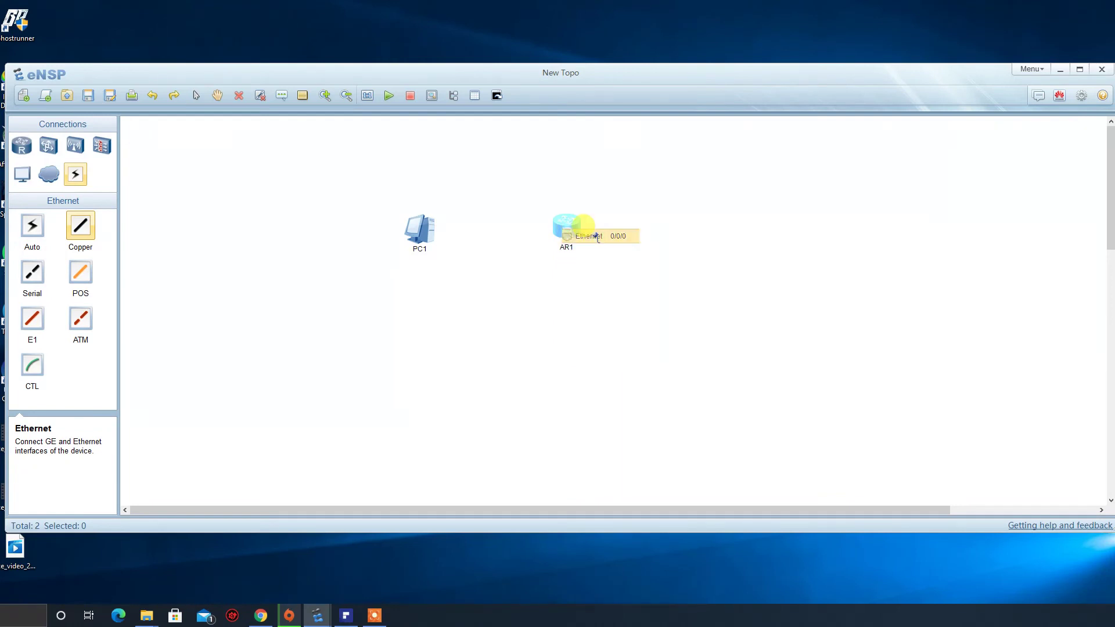
{"action": "left_click", "coordinate": [422, 231]}
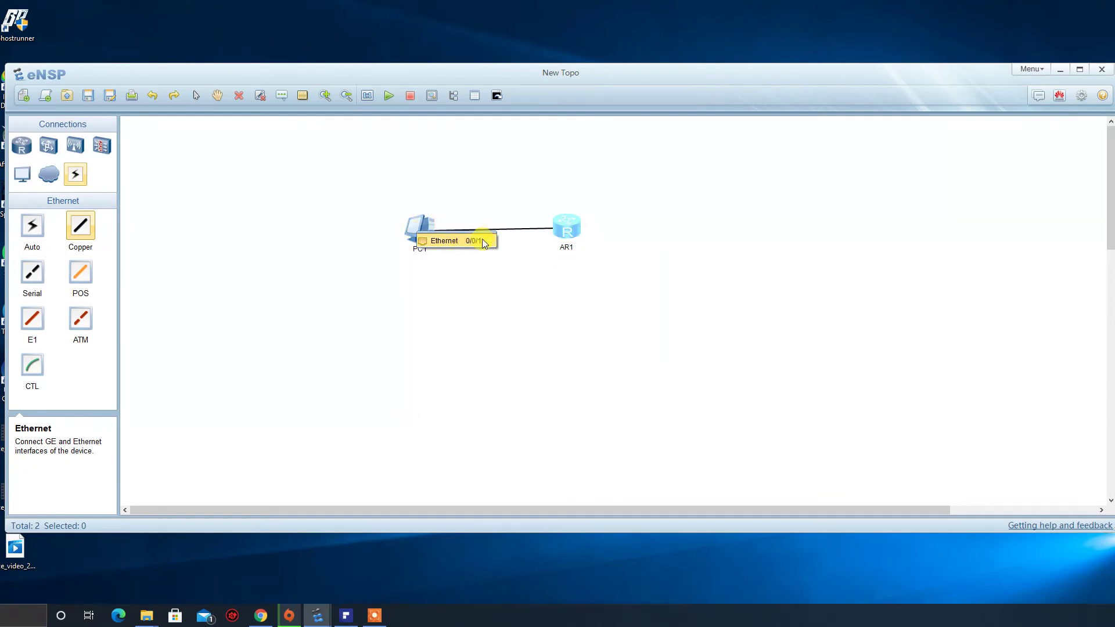
{"action": "left_click", "coordinate": [461, 240]}
{"action": "left_click_drag", "start_coordinate": [426, 232], "coordinate": [359, 232]}
{"action": "left_click", "coordinate": [371, 190]}
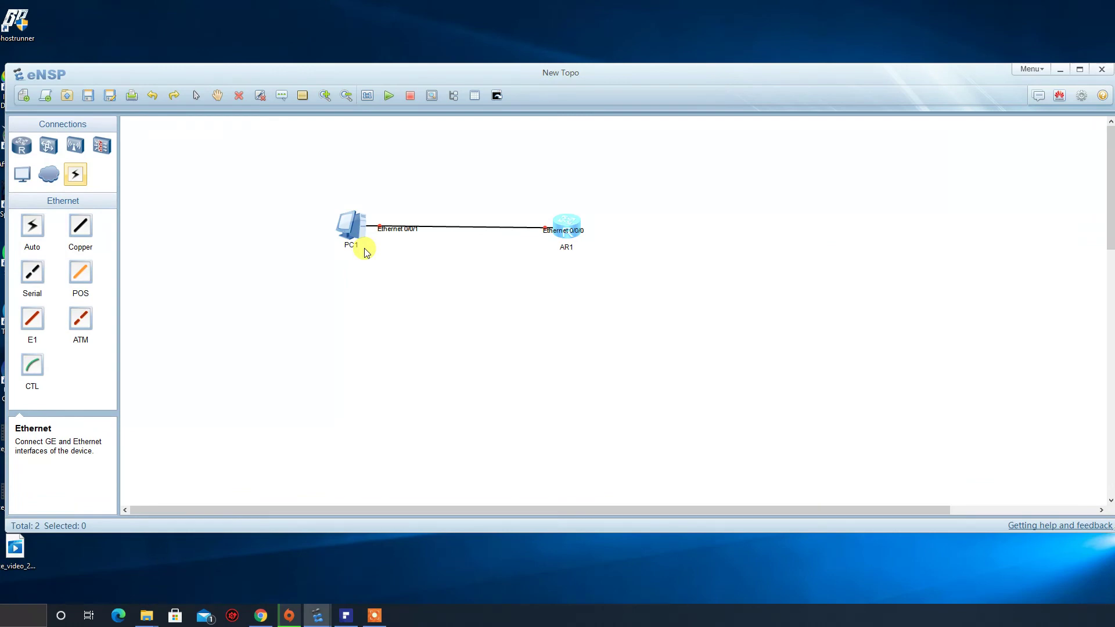
- Power on PC1, position the Ethernet 0/0/1 and 0/0/0 labels, and review PC1's configuration window
{"action": "left_click_drag", "start_coordinate": [336, 182], "coordinate": [415, 303]}
{"action": "left_click", "coordinate": [389, 95]}
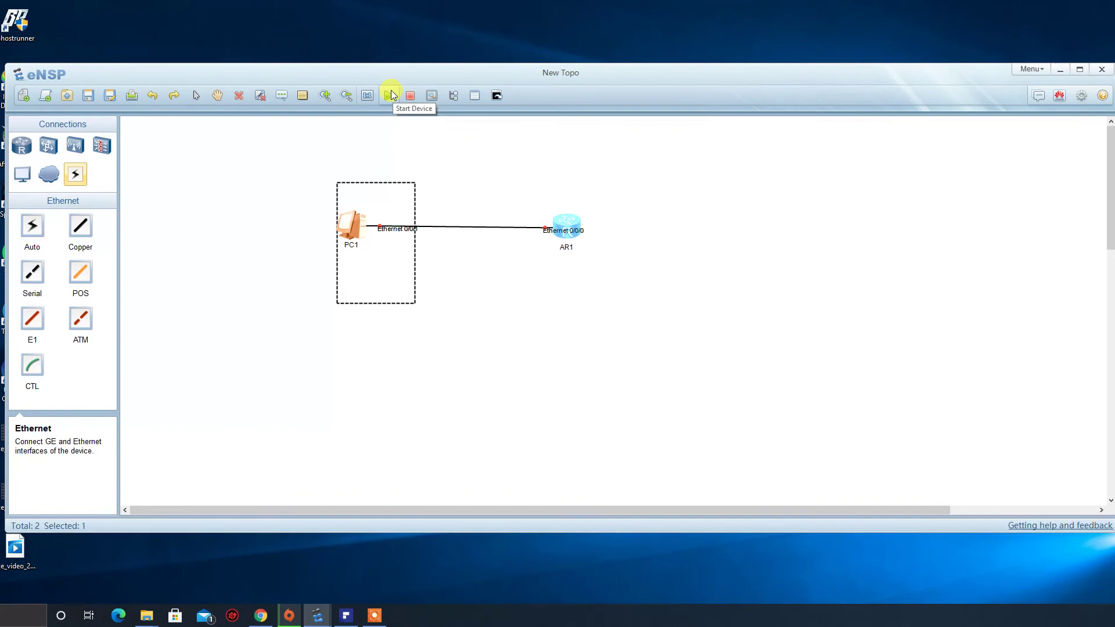
{"action": "left_click", "coordinate": [443, 265]}
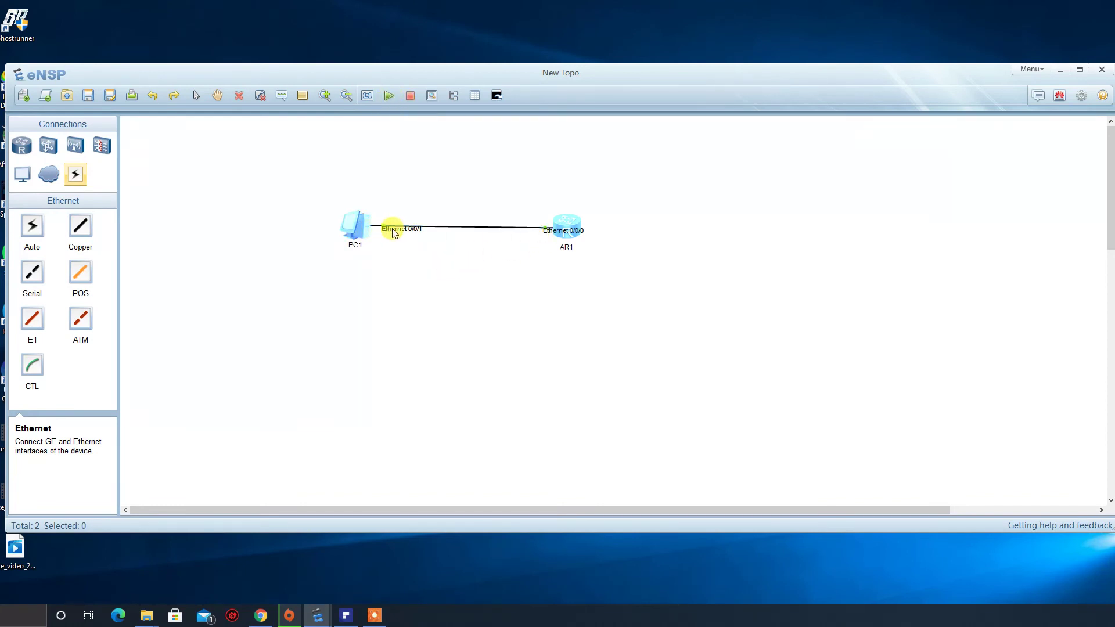
{"action": "left_click_drag", "start_coordinate": [399, 229], "coordinate": [396, 237]}
{"action": "left_click_drag", "start_coordinate": [547, 232], "coordinate": [517, 239]}
{"action": "double_click", "coordinate": [354, 226]}
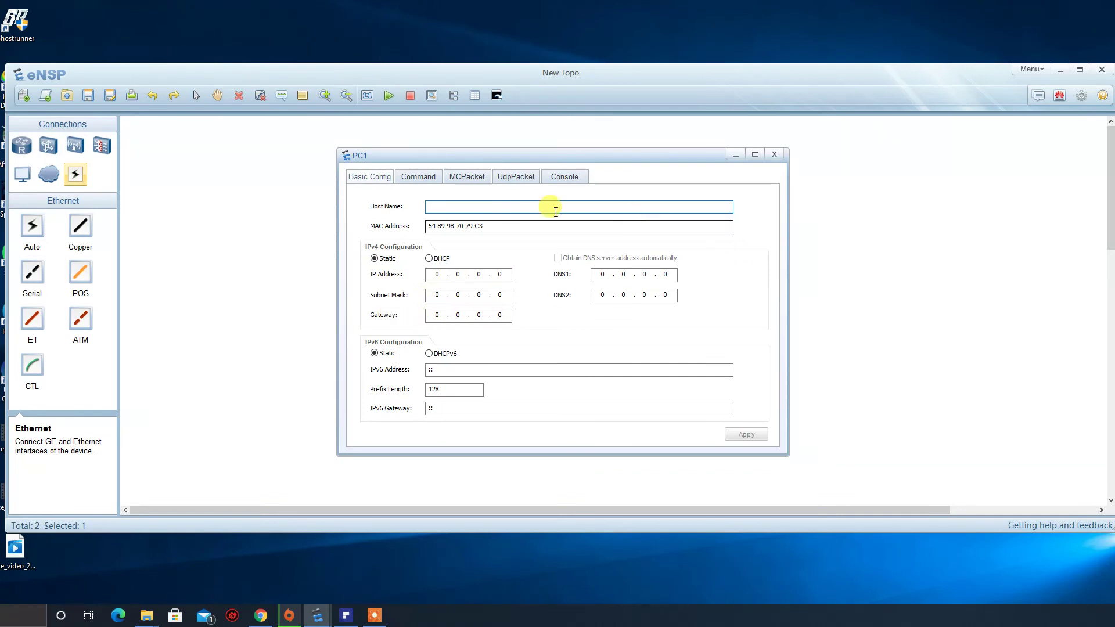
{"action": "left_click", "coordinate": [775, 154]}
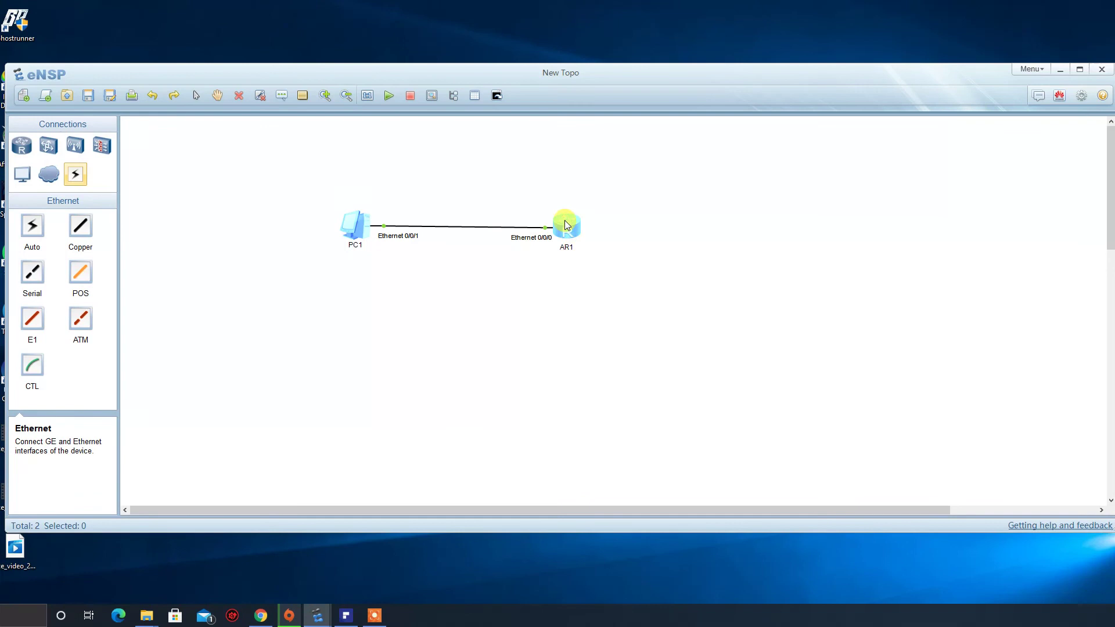
- Start a Capture Data session on AR1's Ethernet 0/0/0 interface
{"action": "right_click", "coordinate": [565, 221]}
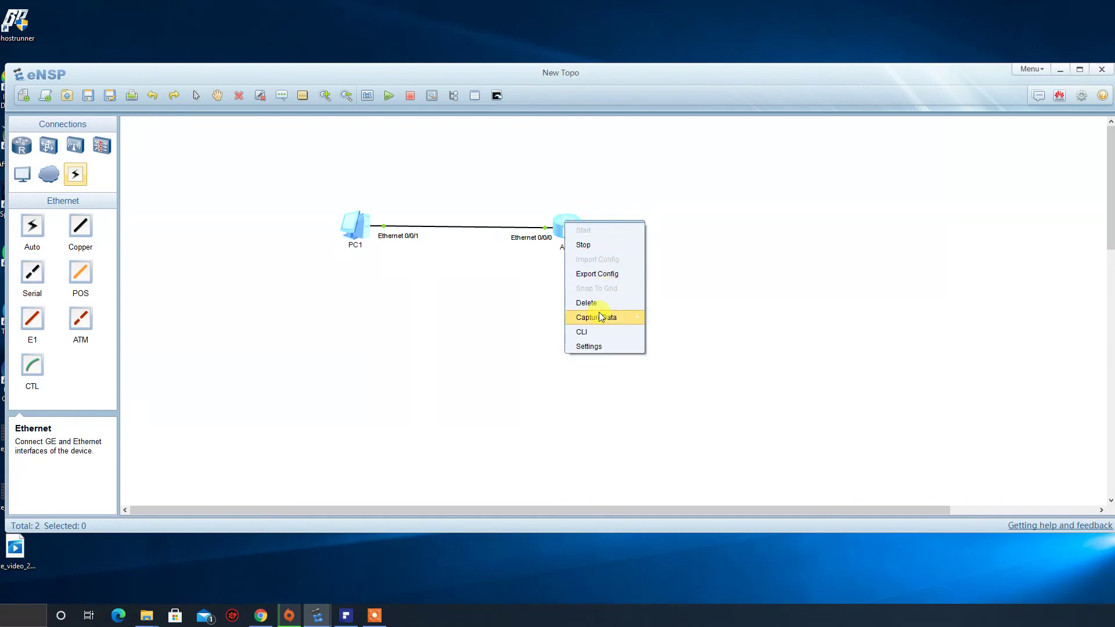
{"action": "mouse_move", "coordinate": [602, 317]}
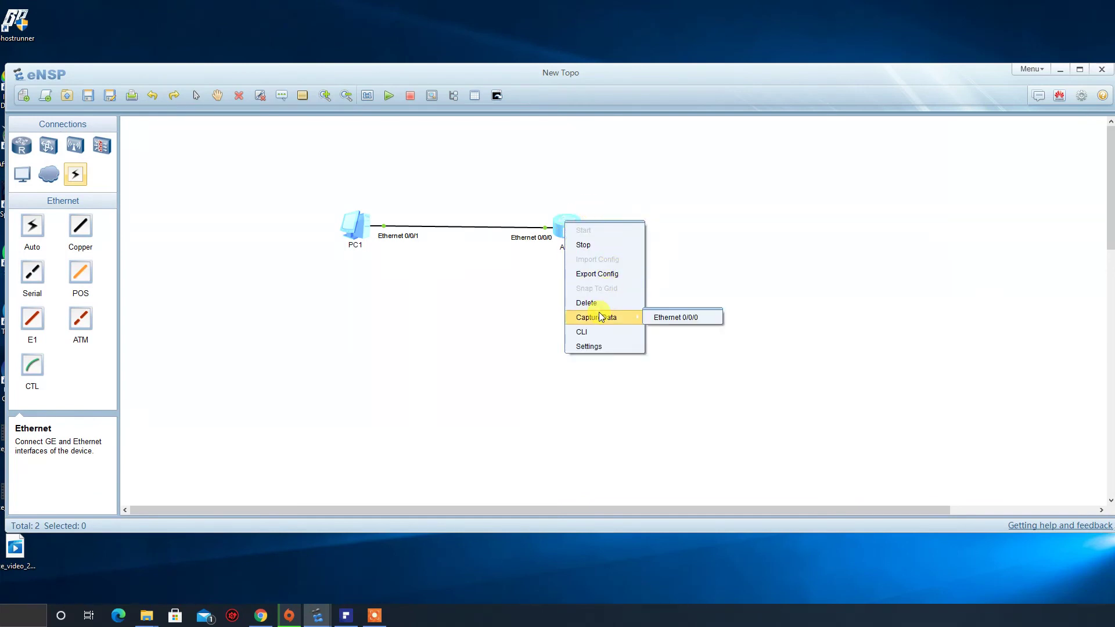
{"action": "left_click", "coordinate": [682, 318]}
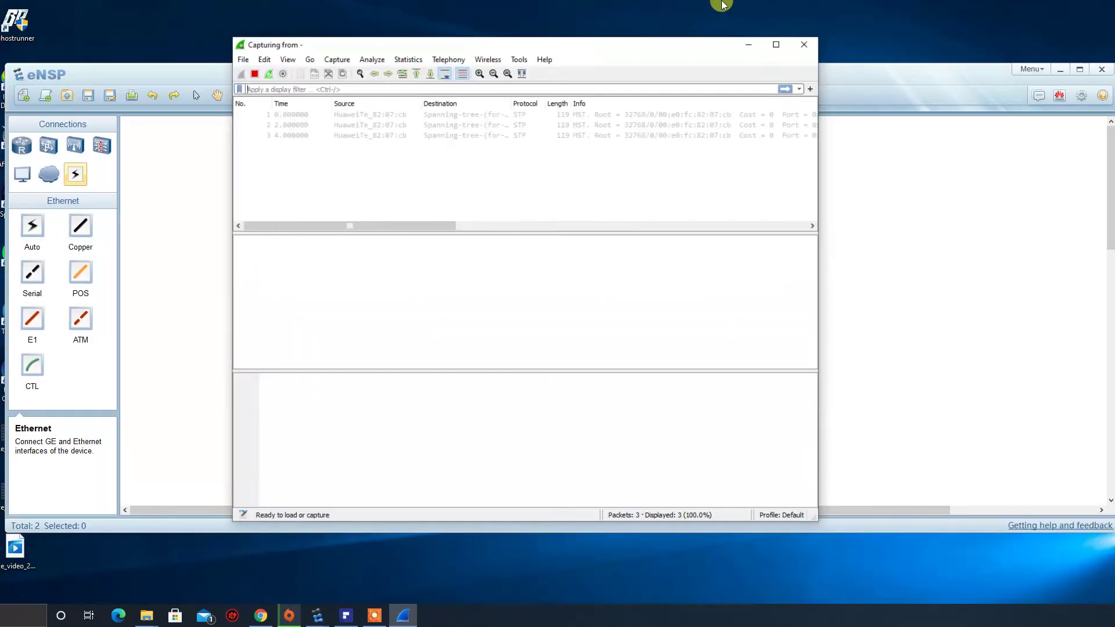
- Inspect STP packet 5 from AR1, then stop the capture and quit Wireshark without saving
{"action": "left_click", "coordinate": [641, 394]}
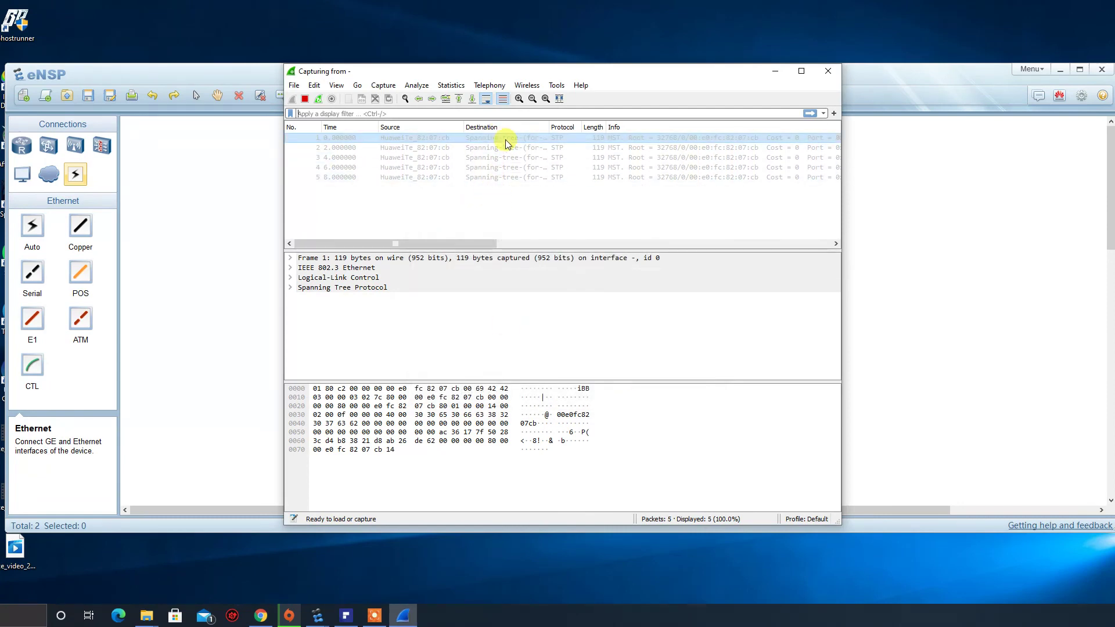
{"action": "left_click", "coordinate": [447, 178]}
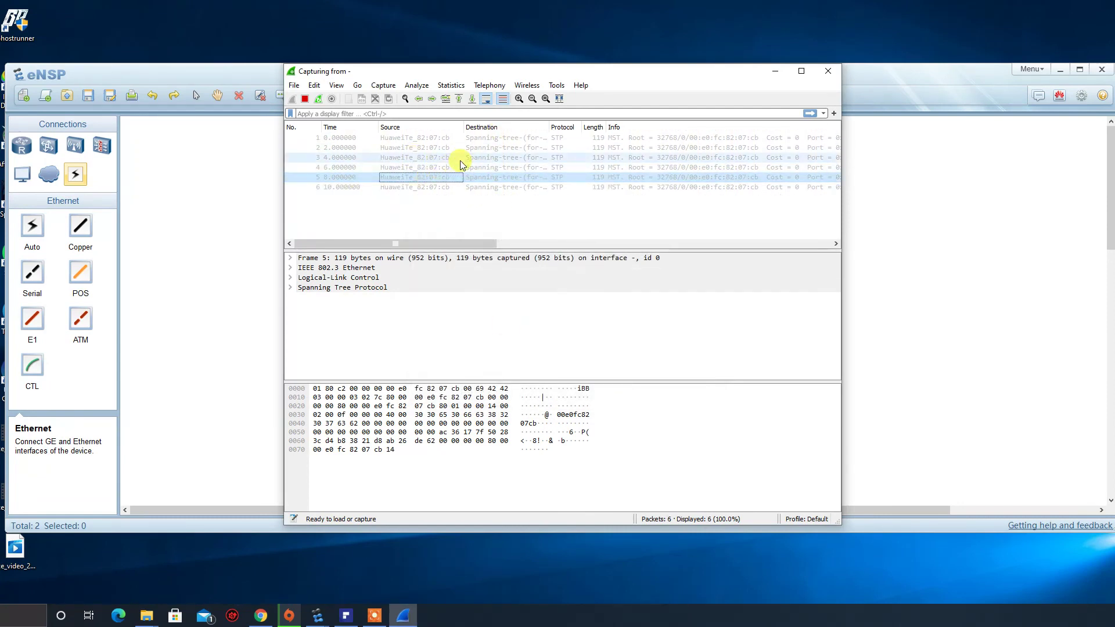
{"action": "left_click_drag", "start_coordinate": [535, 76], "coordinate": [820, 78]}
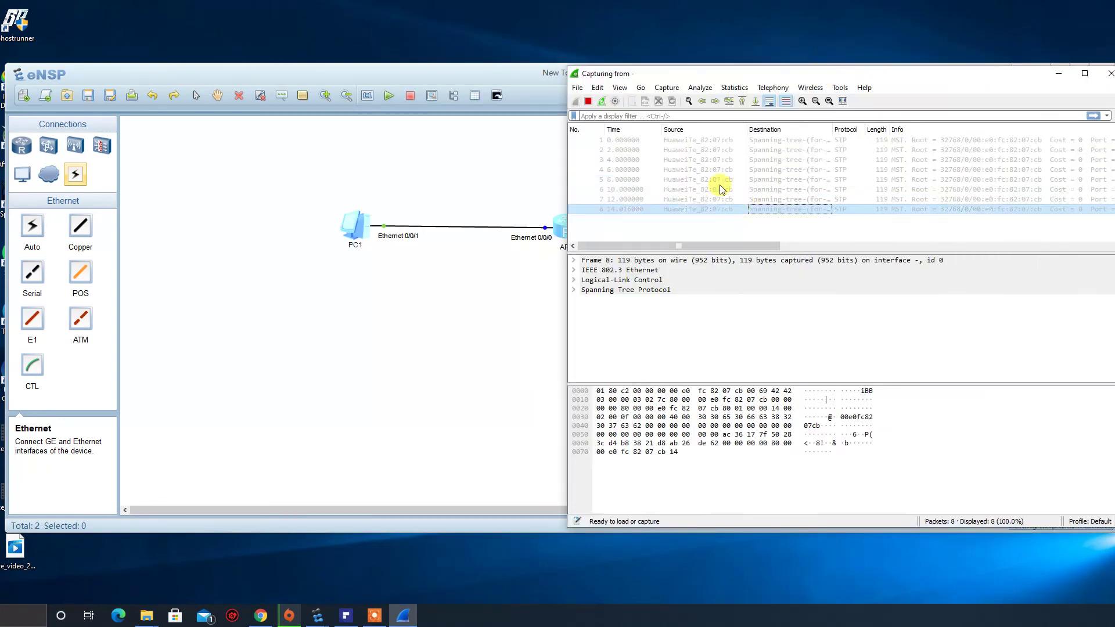
{"action": "left_click", "coordinate": [1111, 73]}
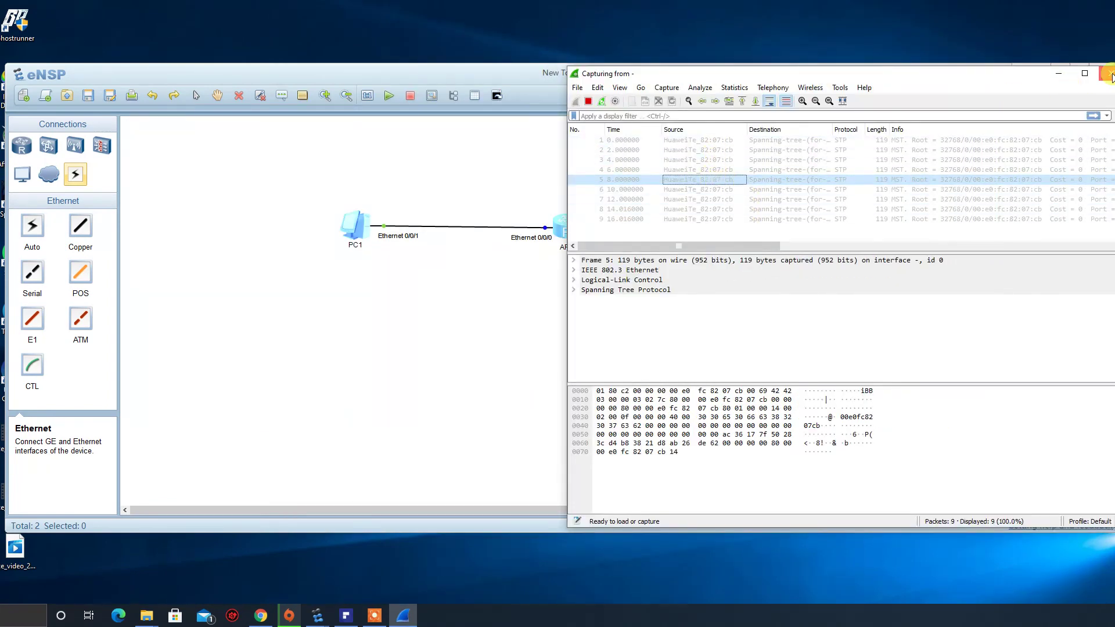
{"action": "left_click", "coordinate": [643, 321]}
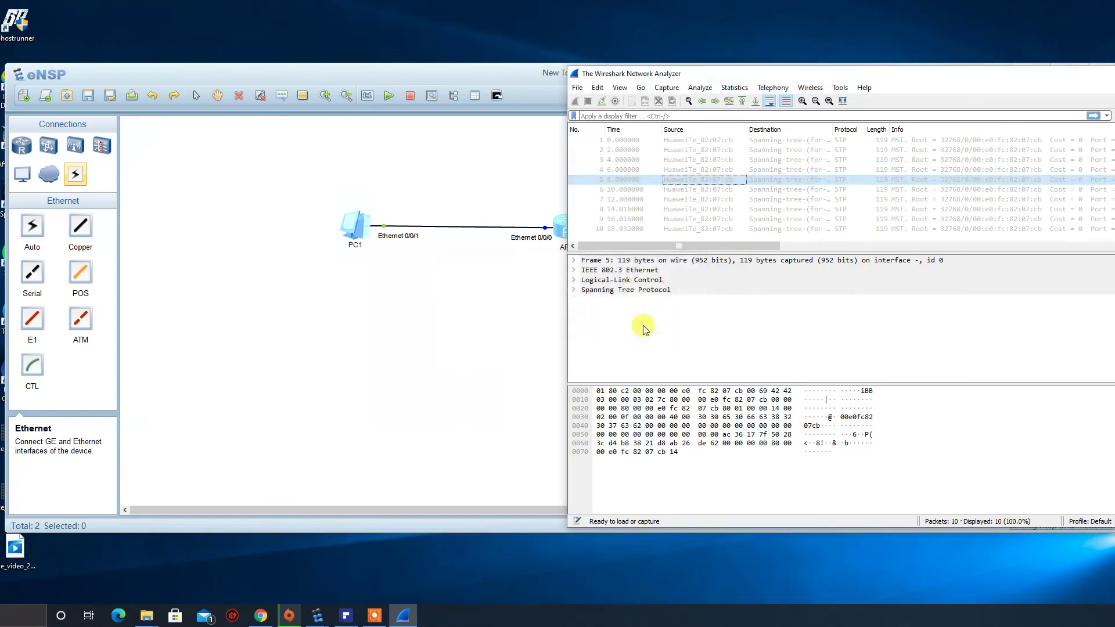
{"action": "left_click_drag", "start_coordinate": [649, 173], "coordinate": [630, 243]}
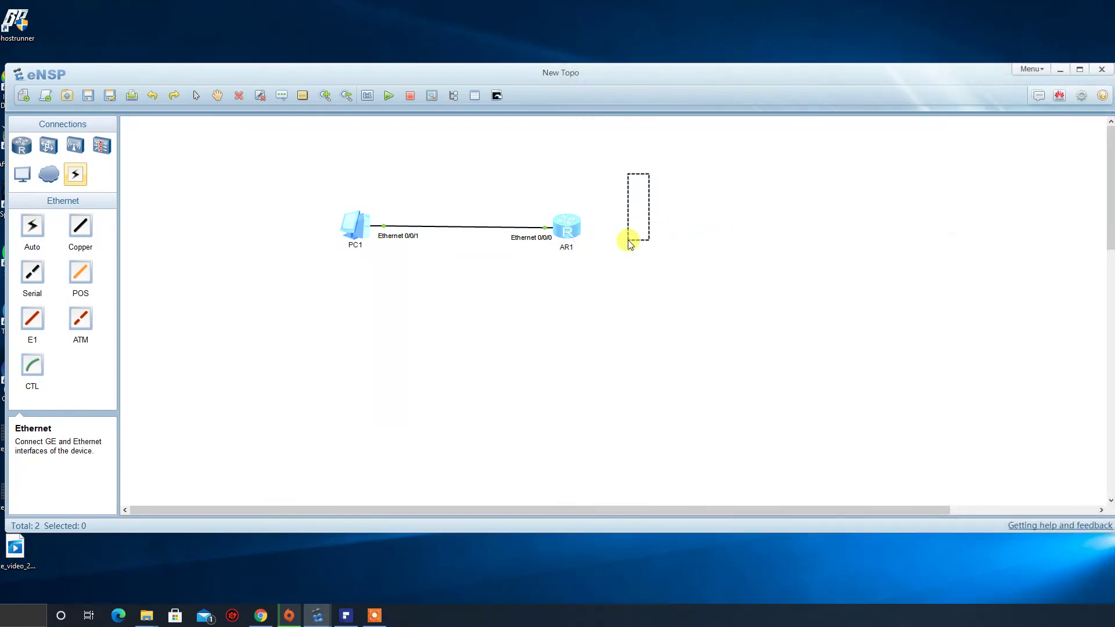